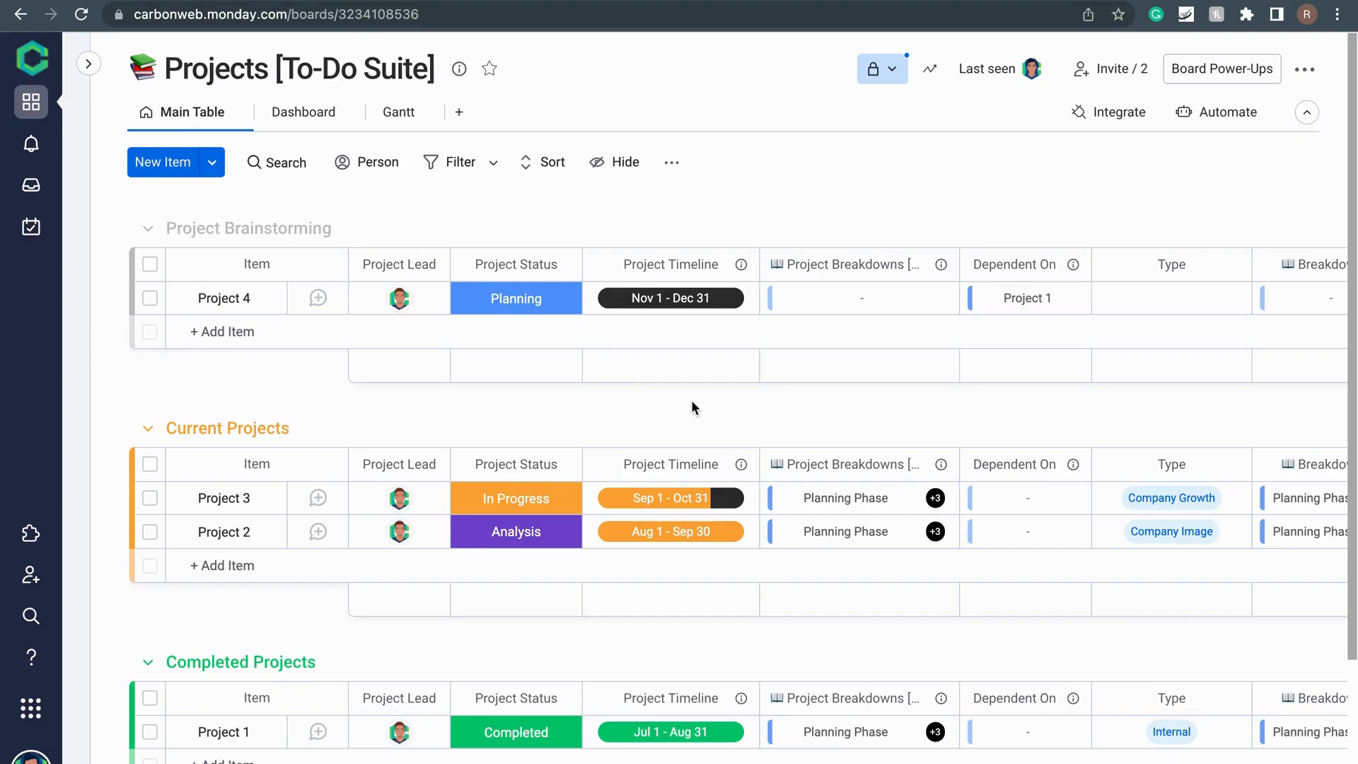
Review the project groups in the Projects board's main table and the Type labels available for Project 4
scroll(531, 385, down, 1)
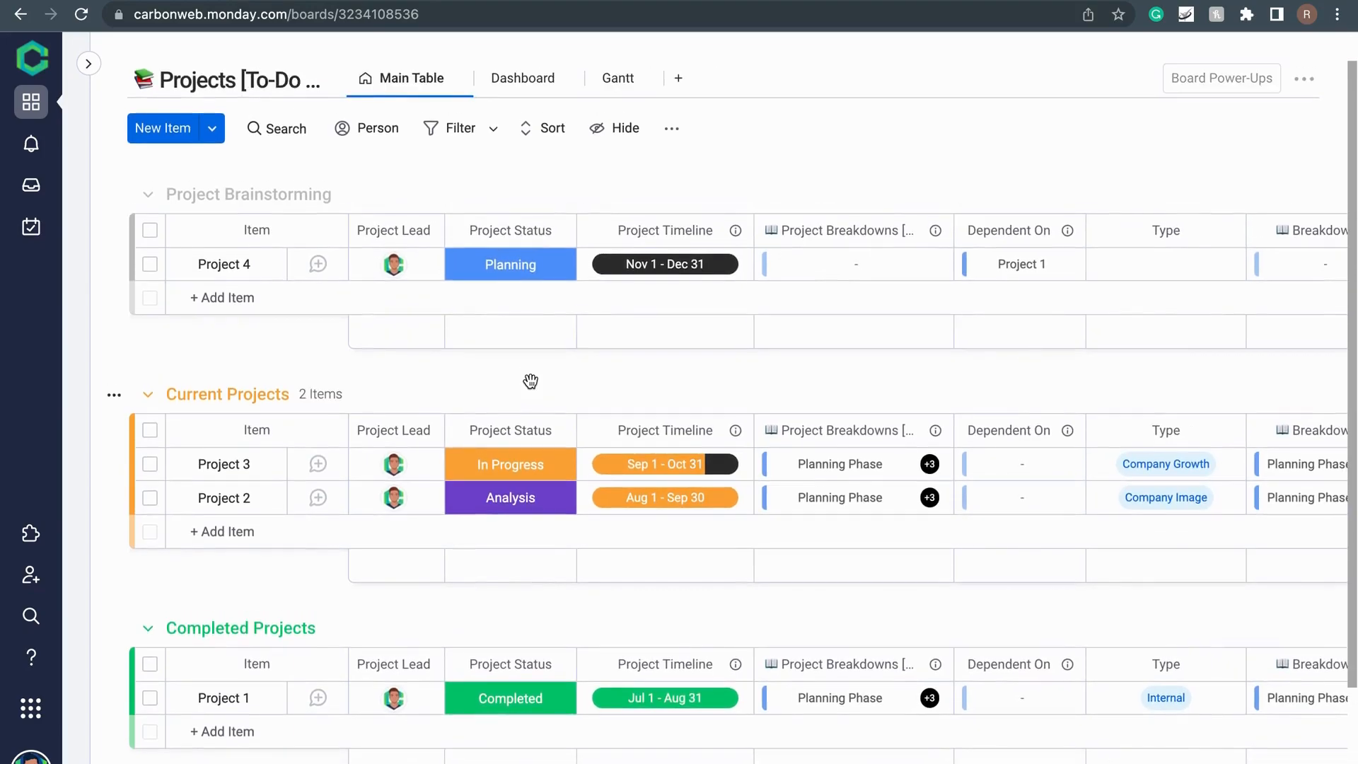
scroll(273, 375, down, 2)
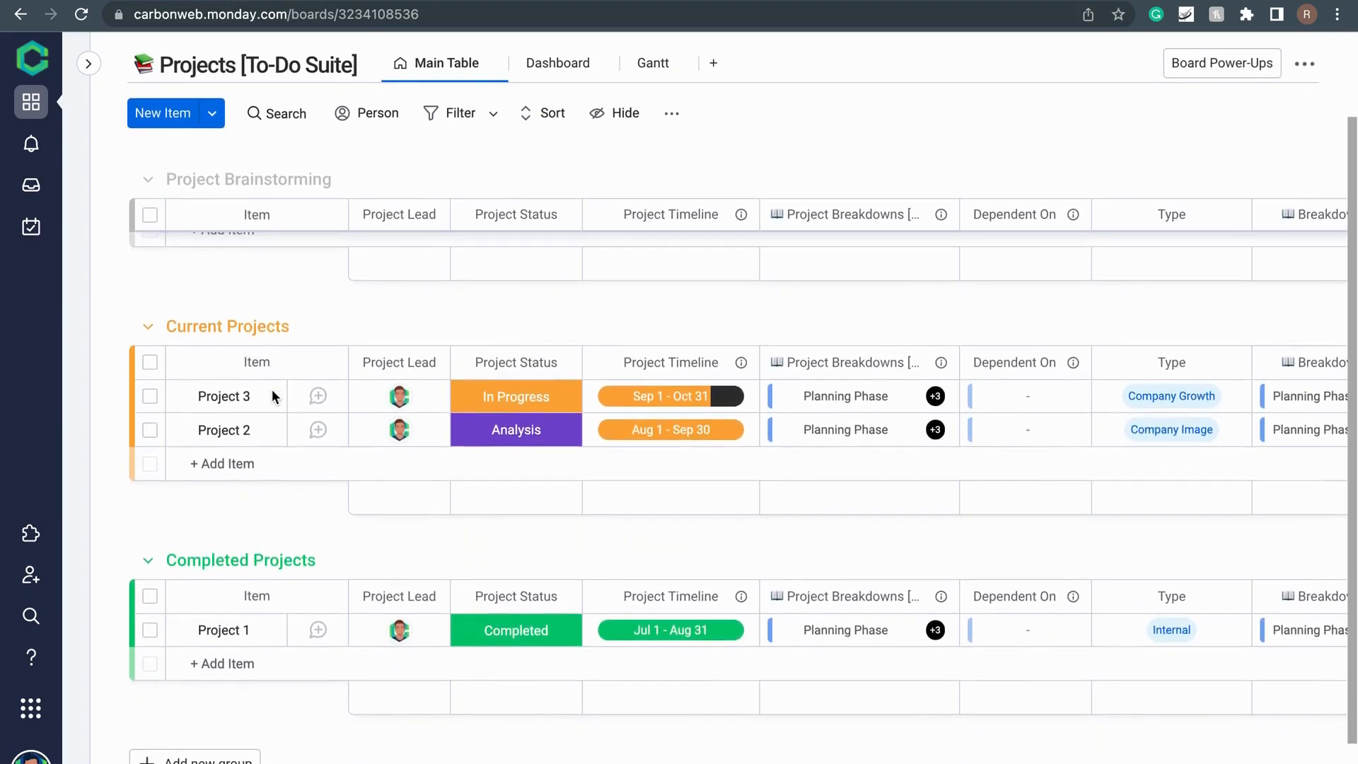
scroll(272, 389, up, 3)
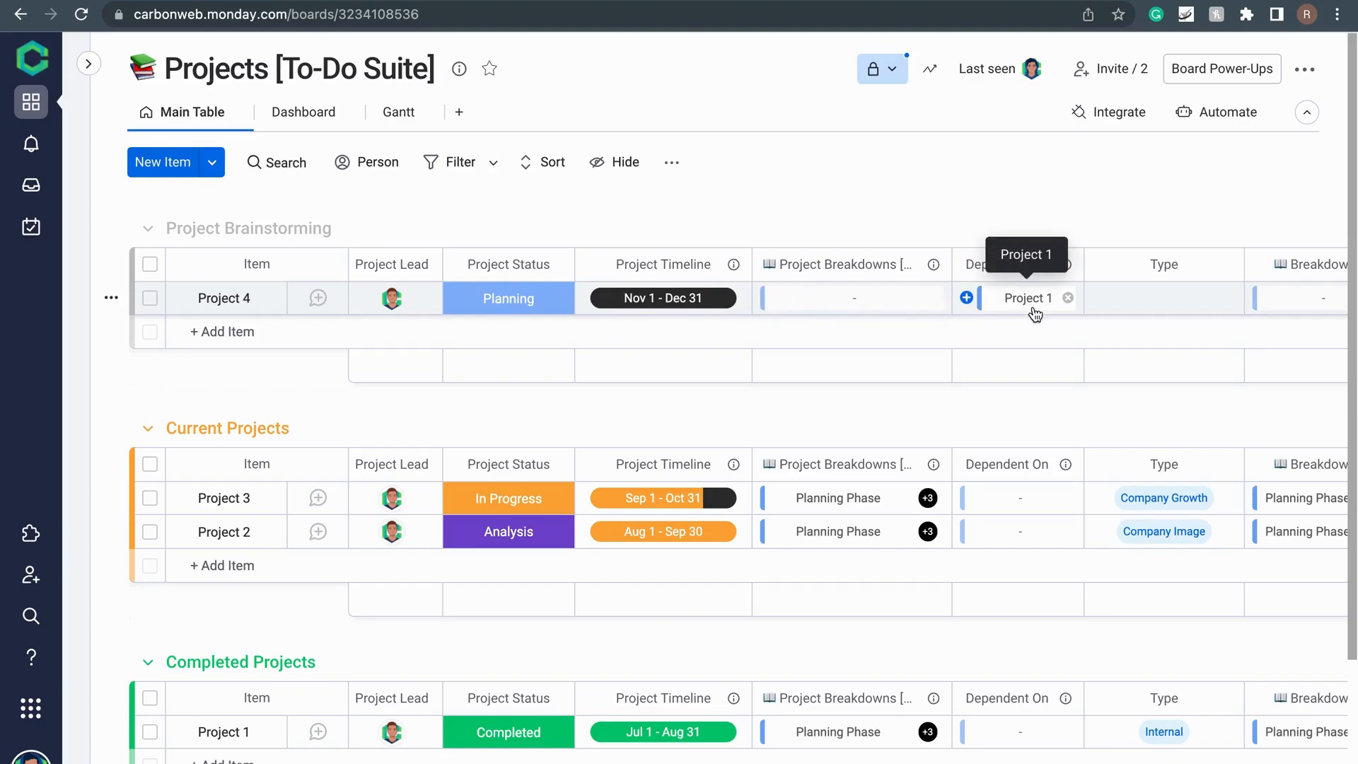
click(1202, 306)
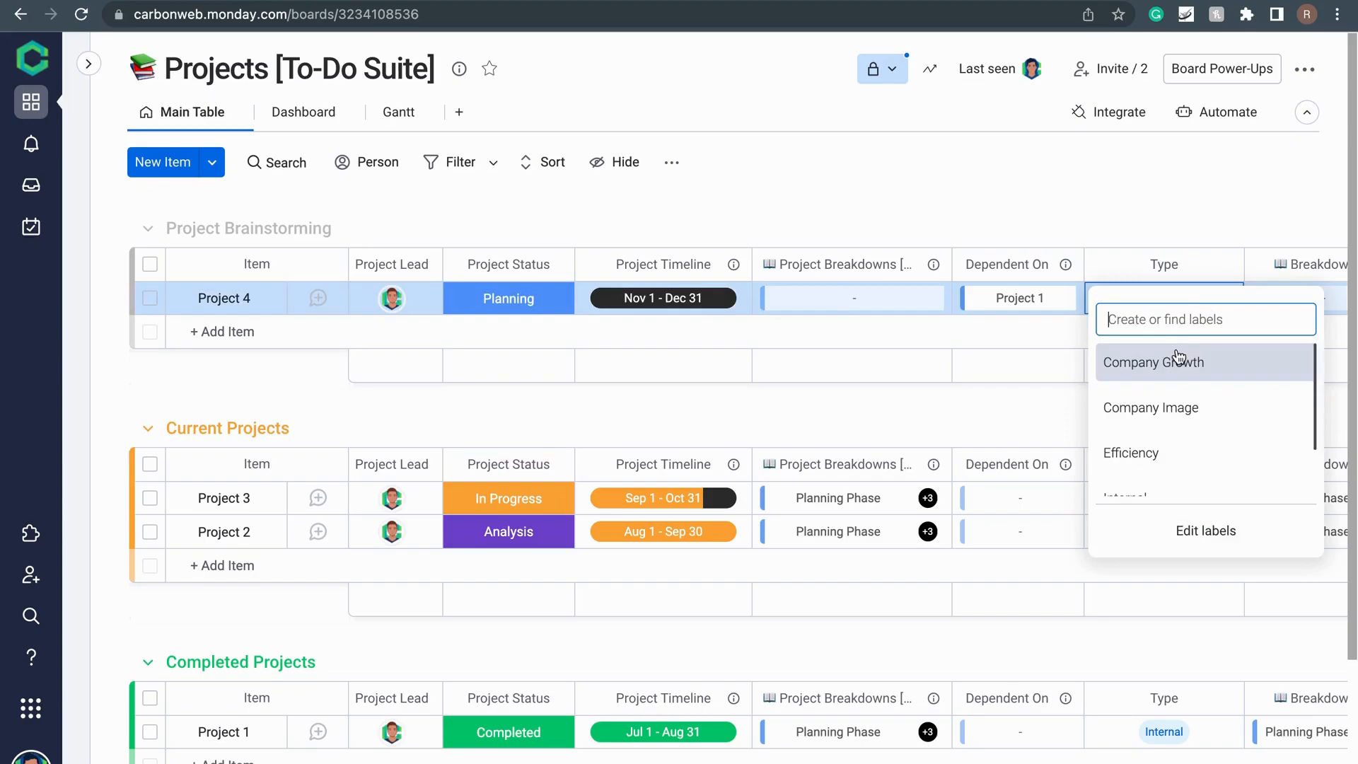
scroll(1178, 361, down, 1)
scroll(1181, 371, up, 1)
click(964, 414)
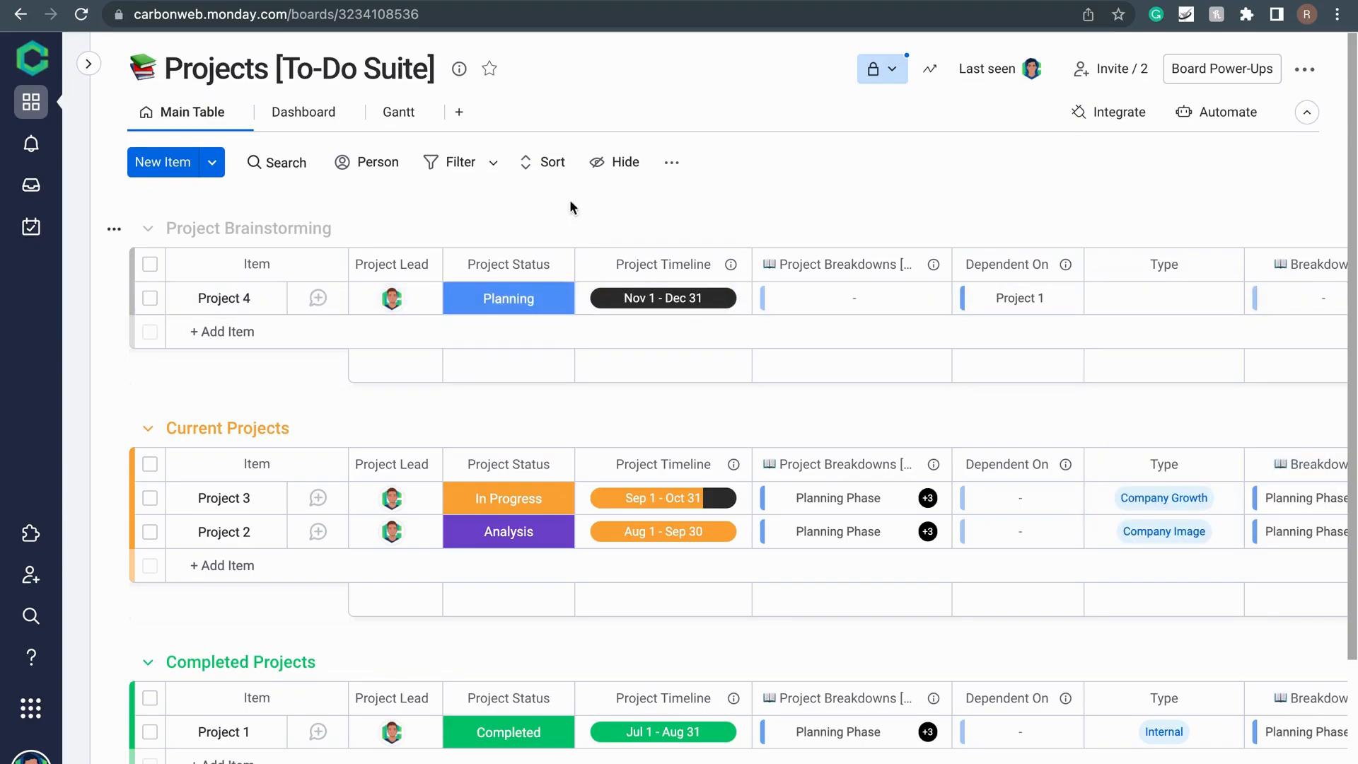
Review the Projects board's Dashboard roadmap, including earlier months, and its Gantt chart, and return to the Main Table view
click(309, 125)
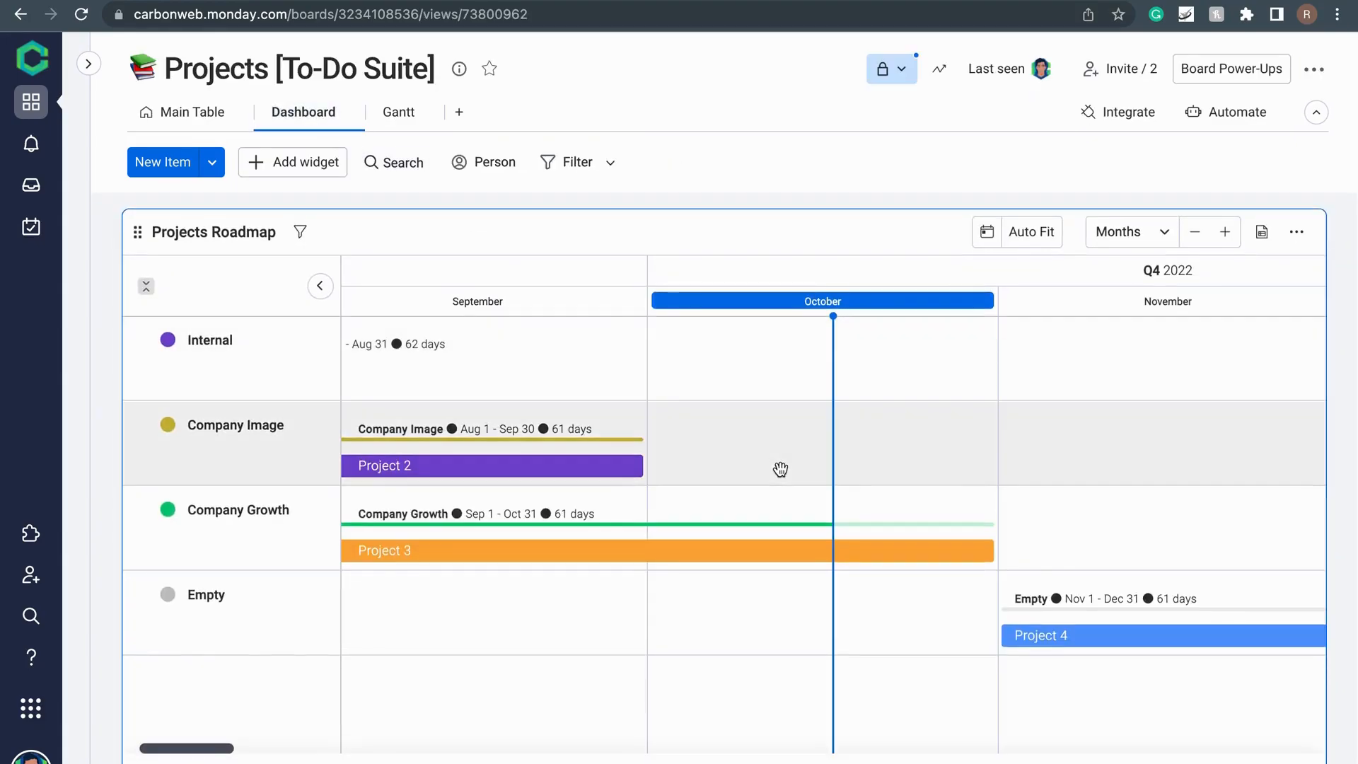
scroll(780, 469, left, 5)
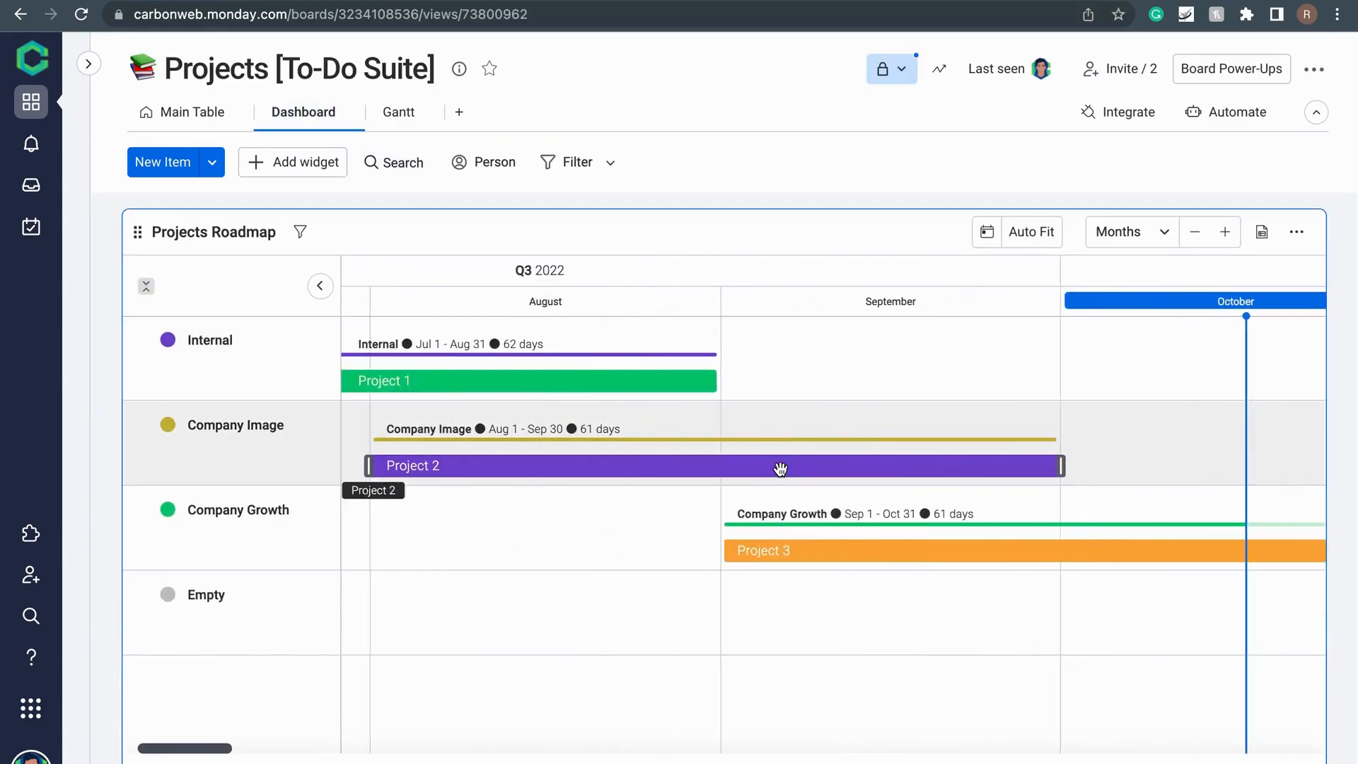
click(397, 111)
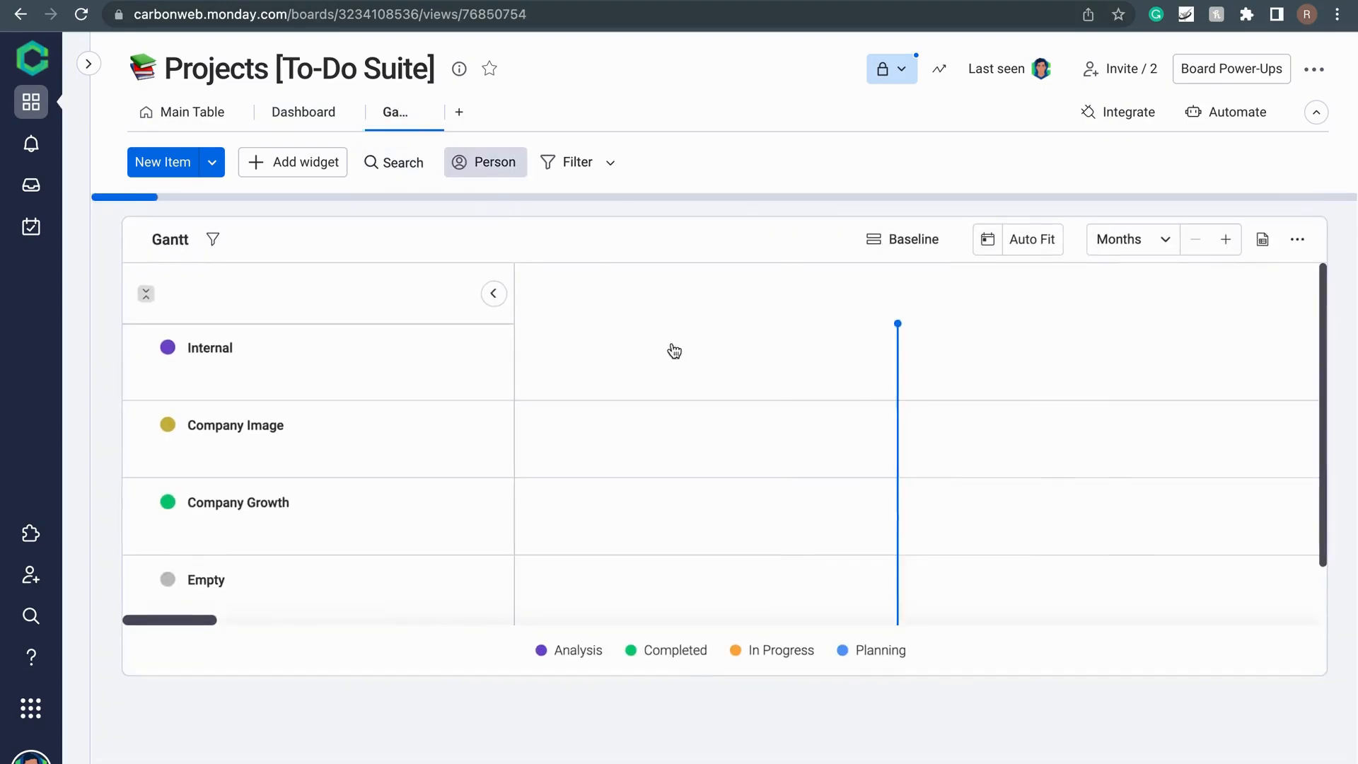
scroll(893, 379, down, 2)
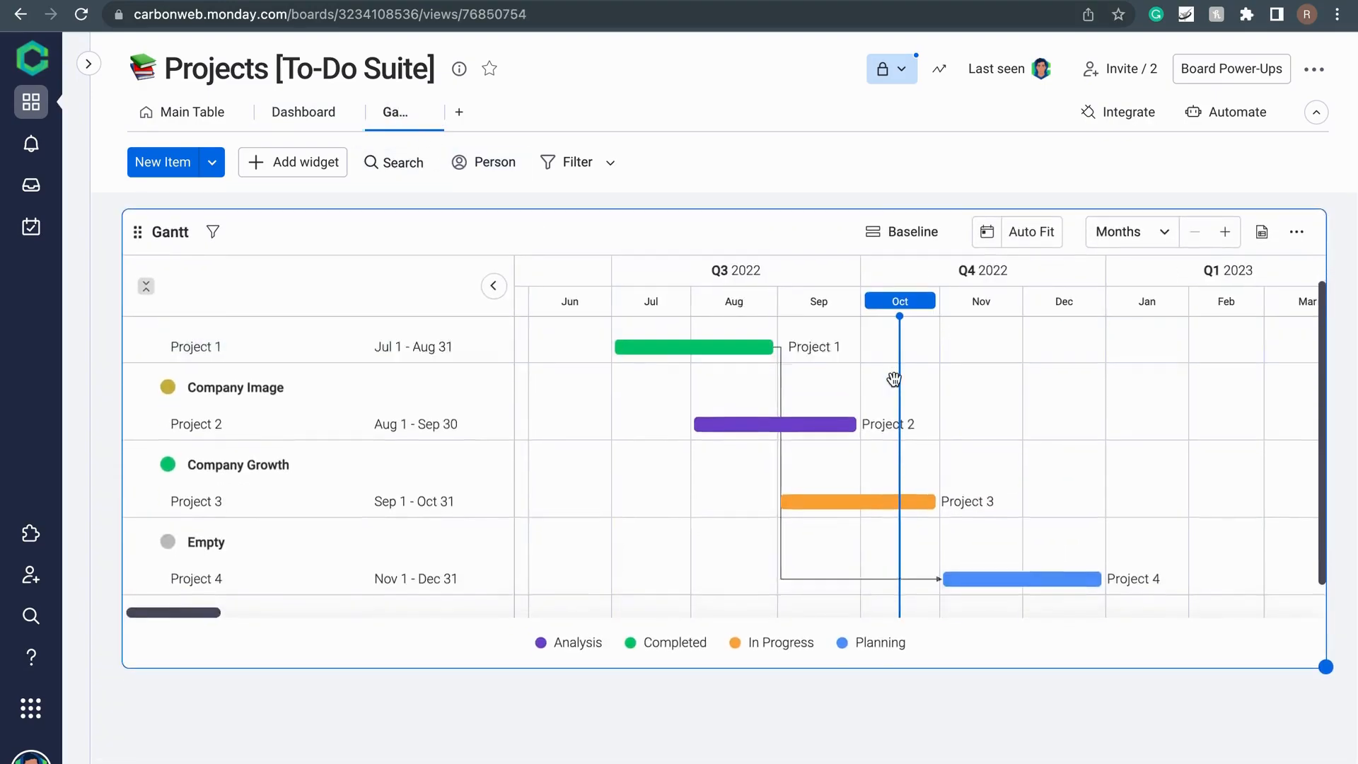
scroll(894, 378, up, 2)
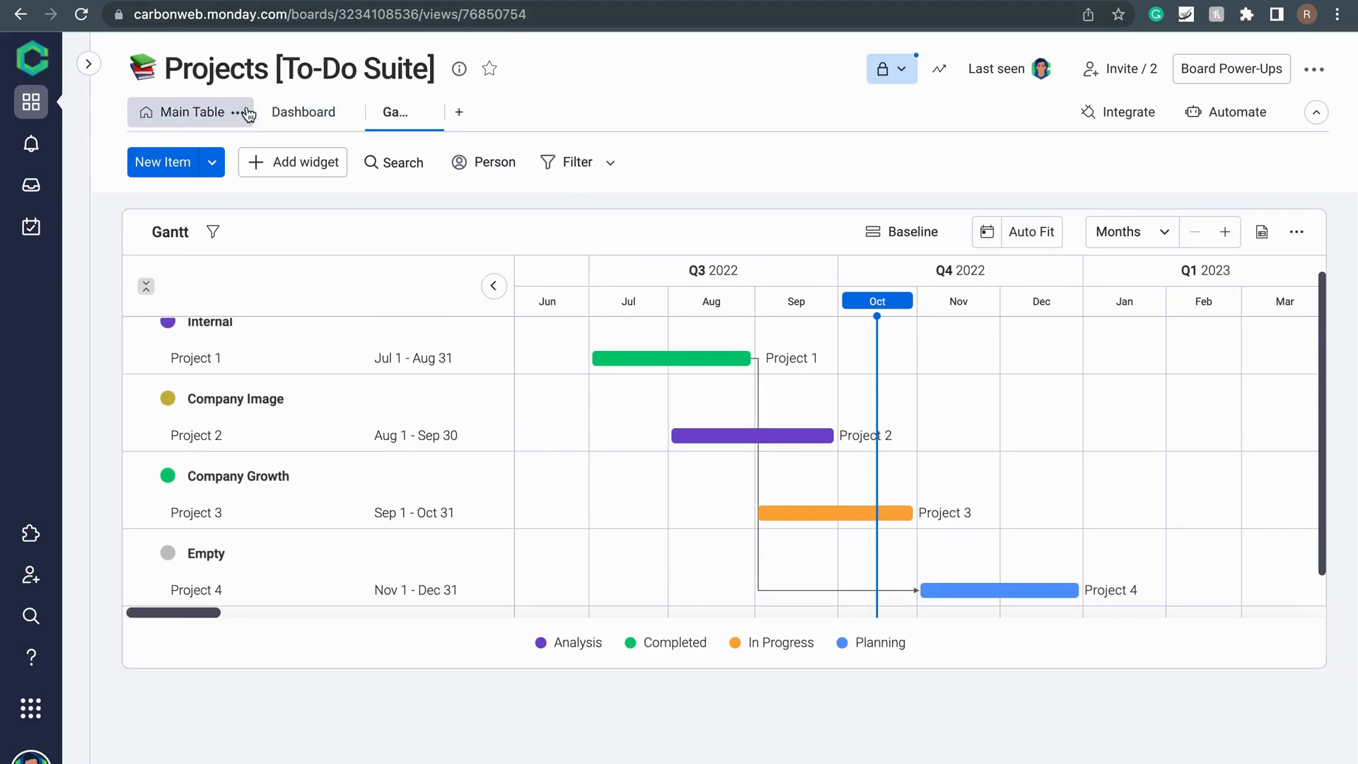
click(193, 113)
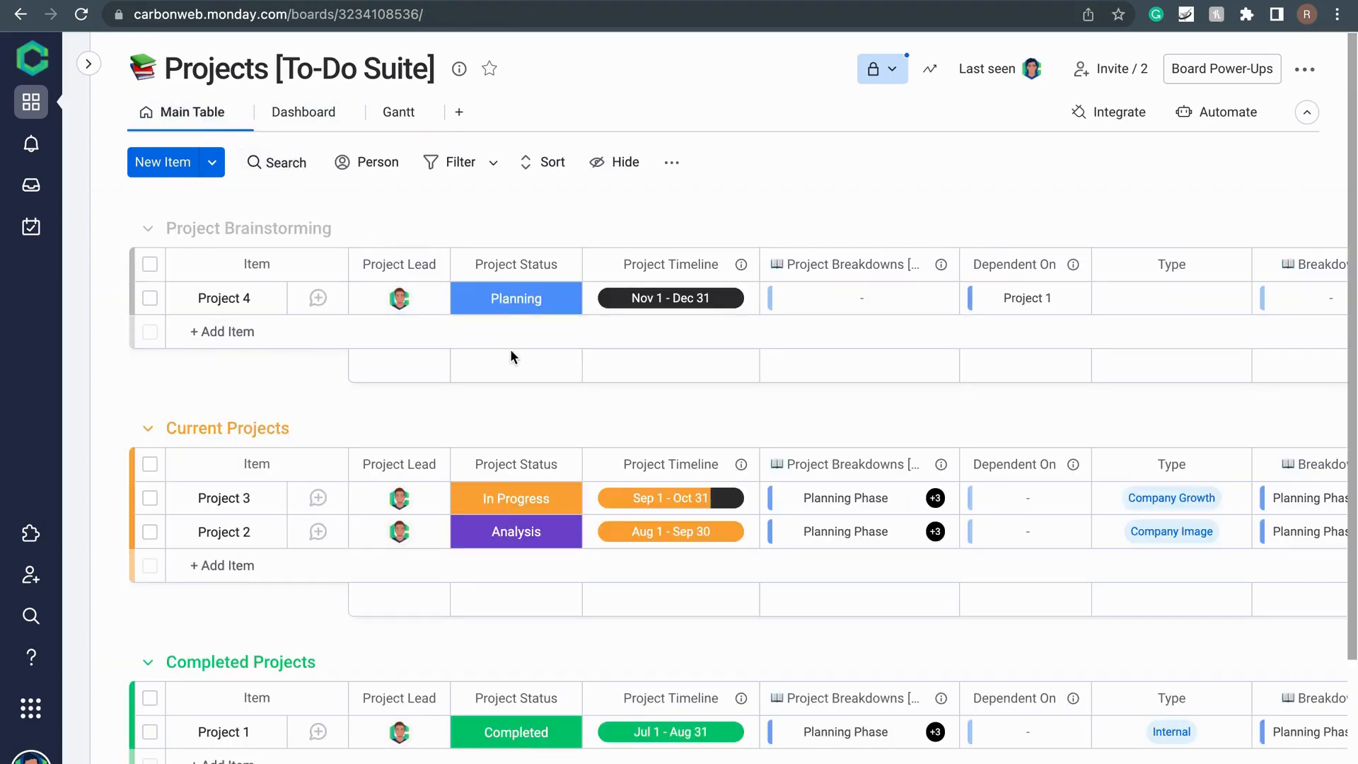
Open the Breakdowns board, review the phases across its Breakdown Timeline, and return to the Total Breakdown view
mouse_move(77, 109)
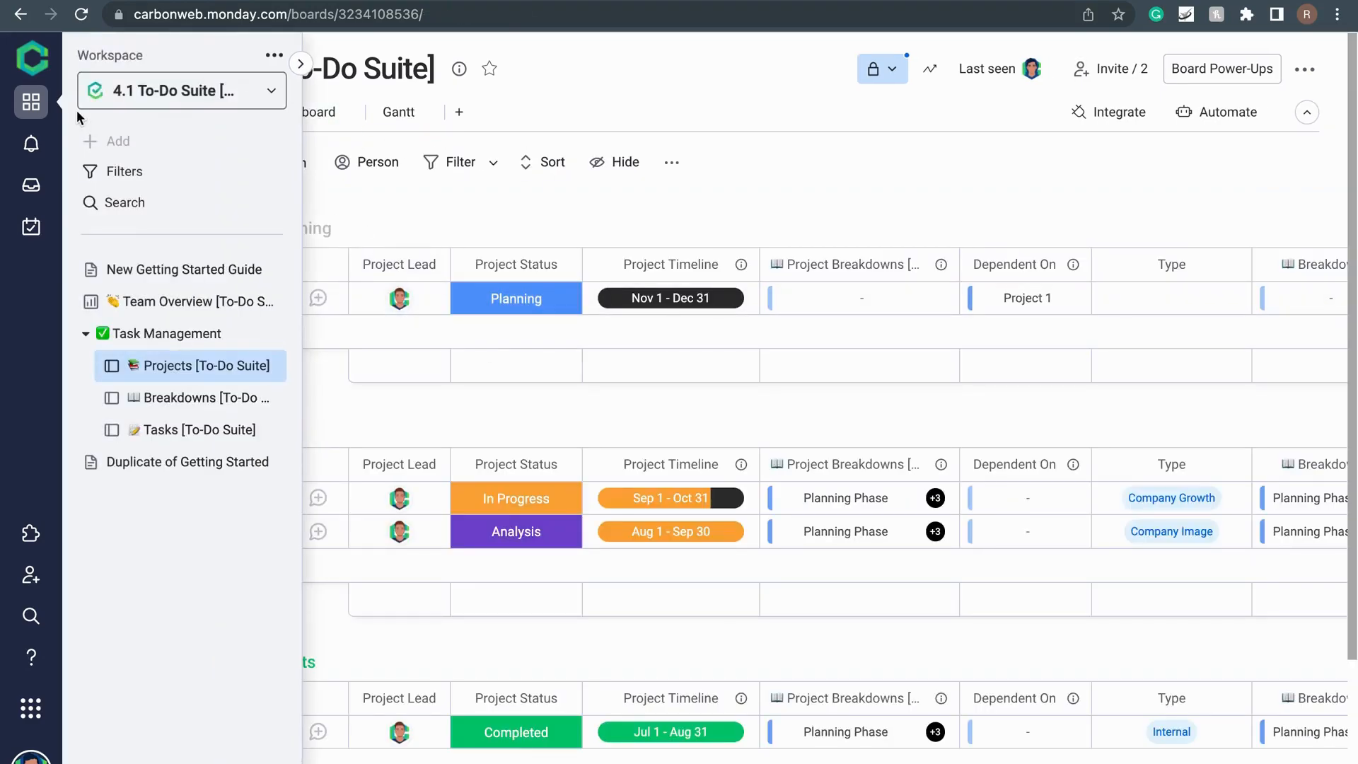
click(177, 399)
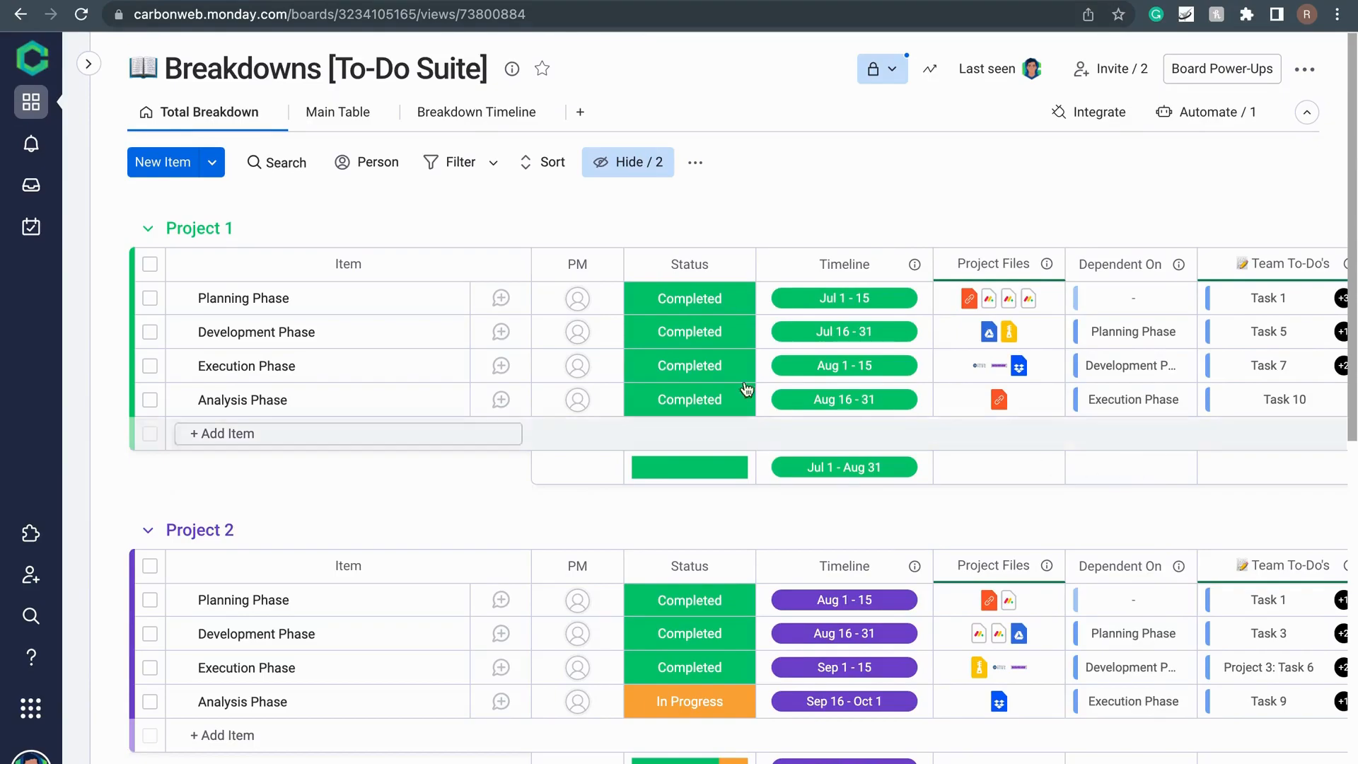
click(473, 122)
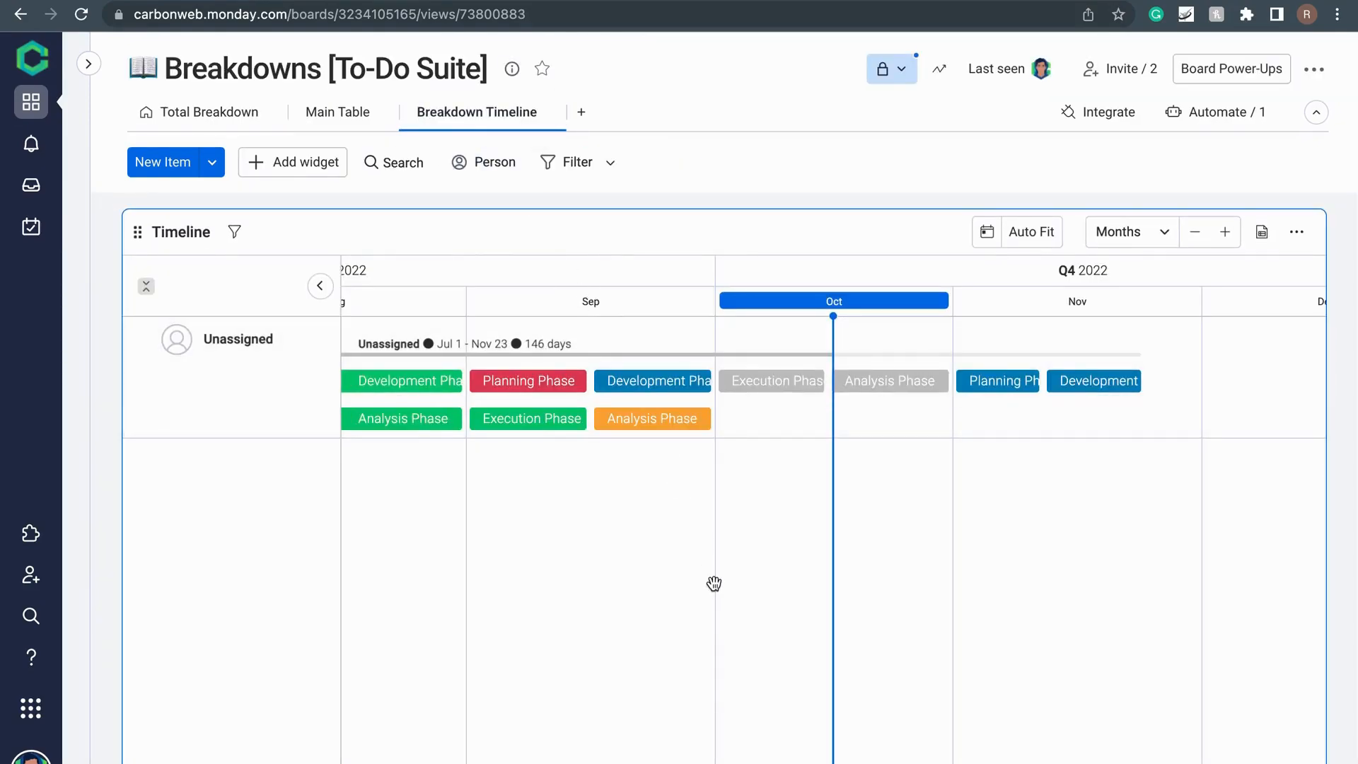
scroll(715, 583, left, 8)
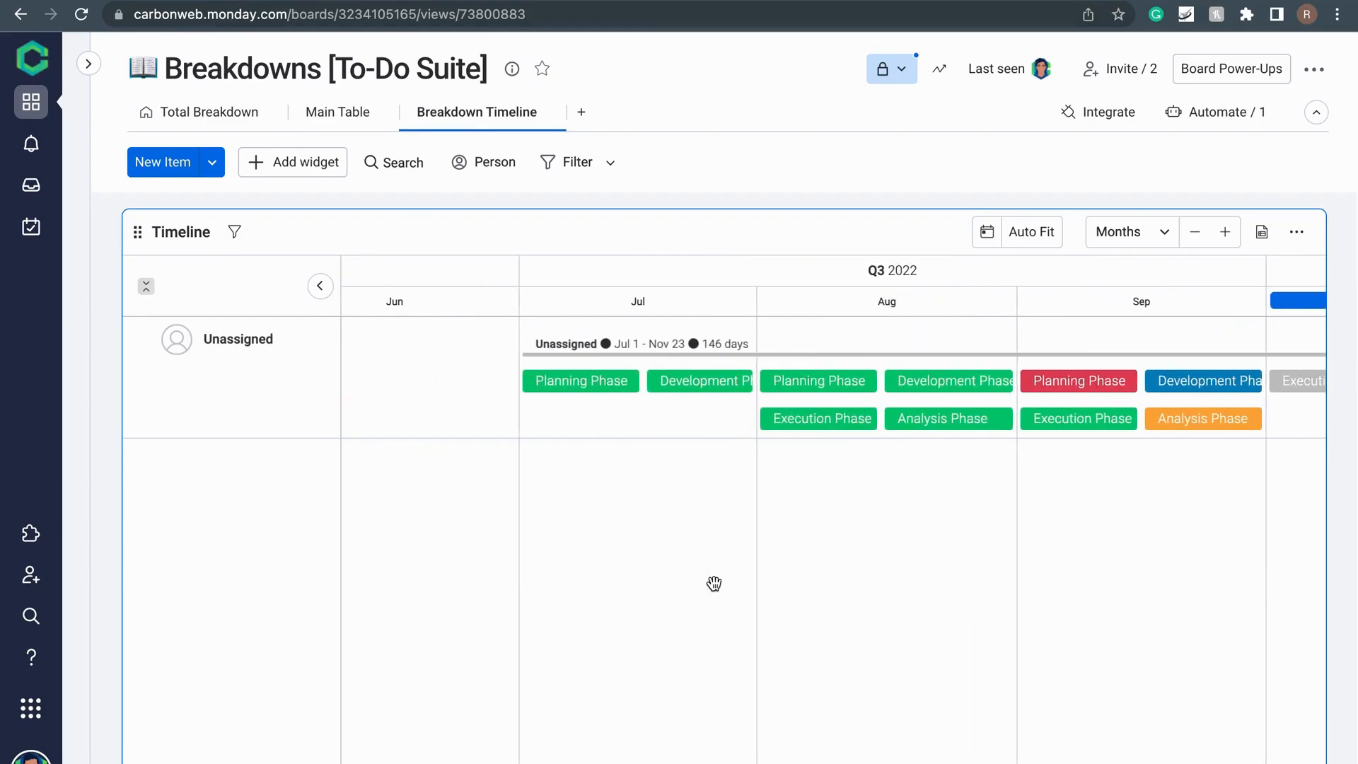
scroll(714, 583, right, 6)
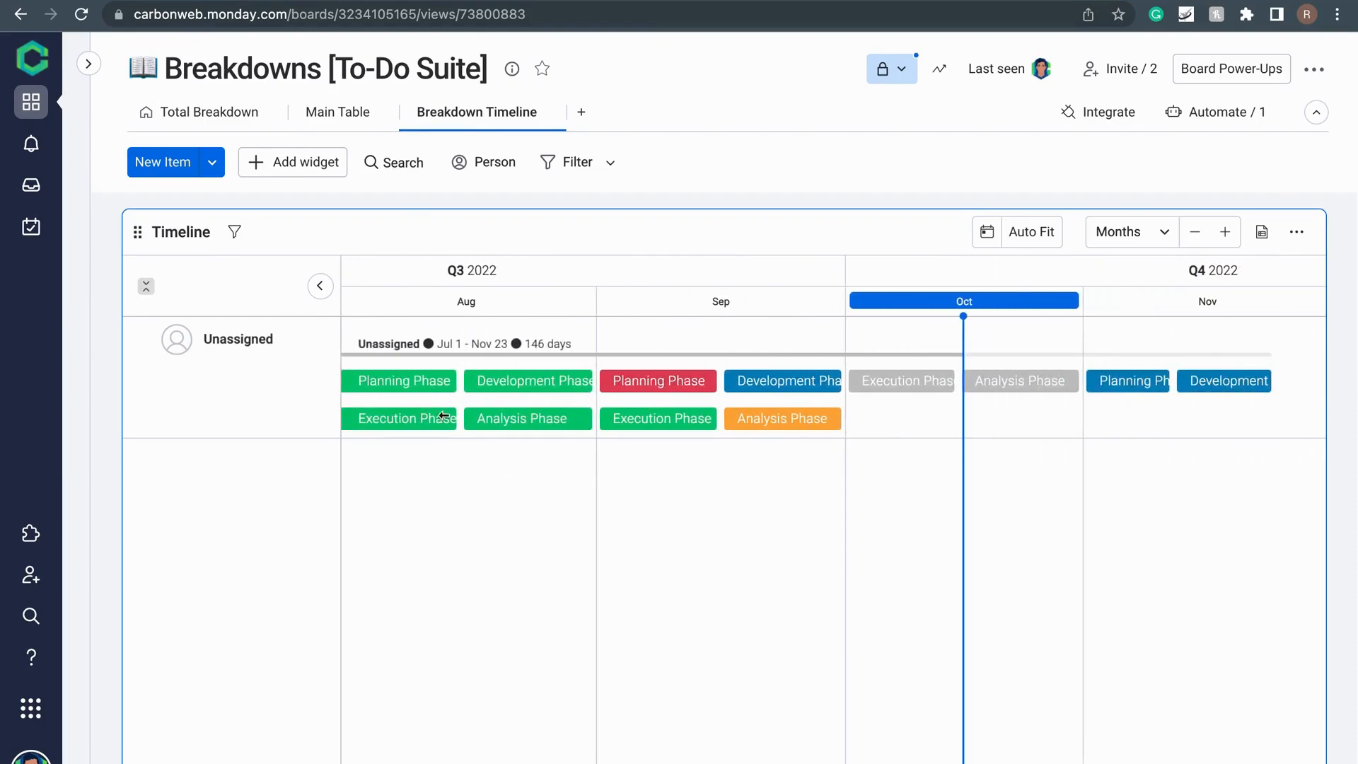
click(216, 113)
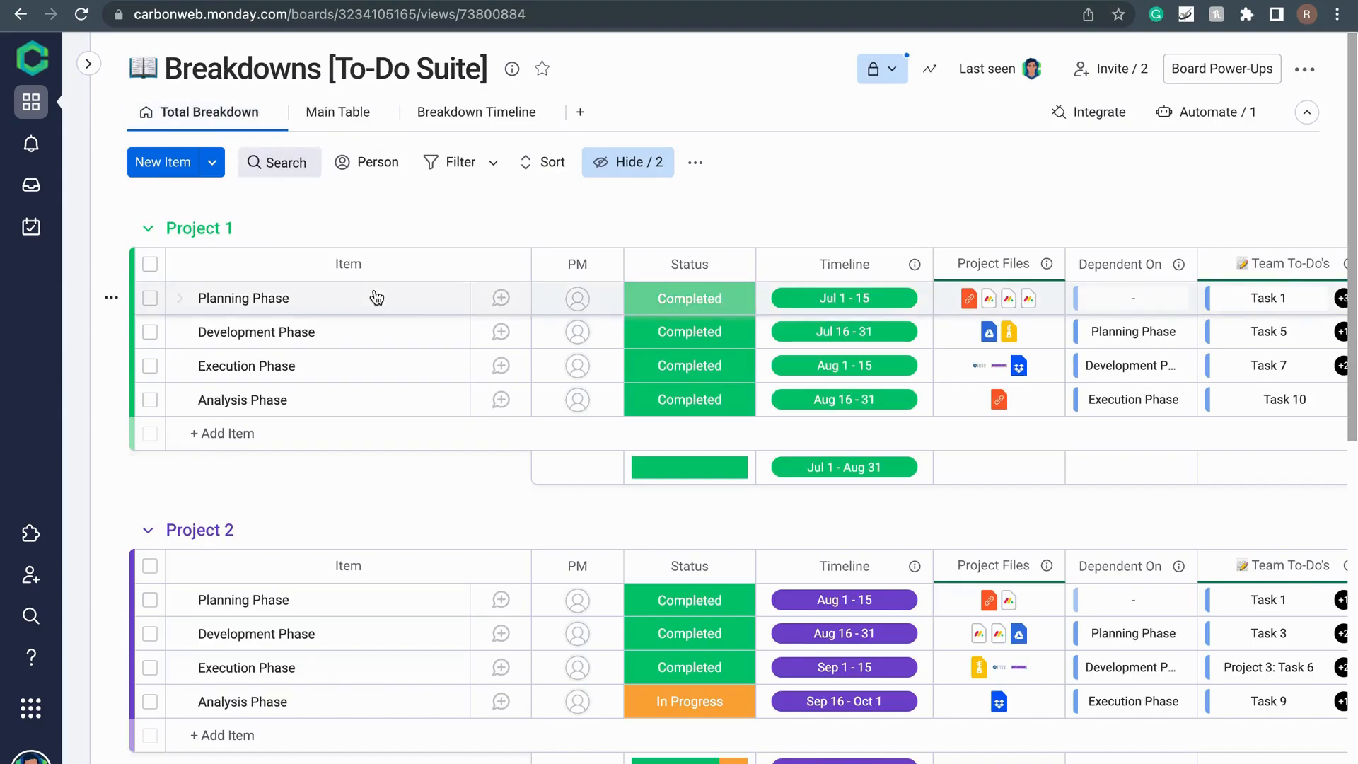
Add an item named Project 5 to the Project Brainstorming group on the Projects board
mouse_move(70, 268)
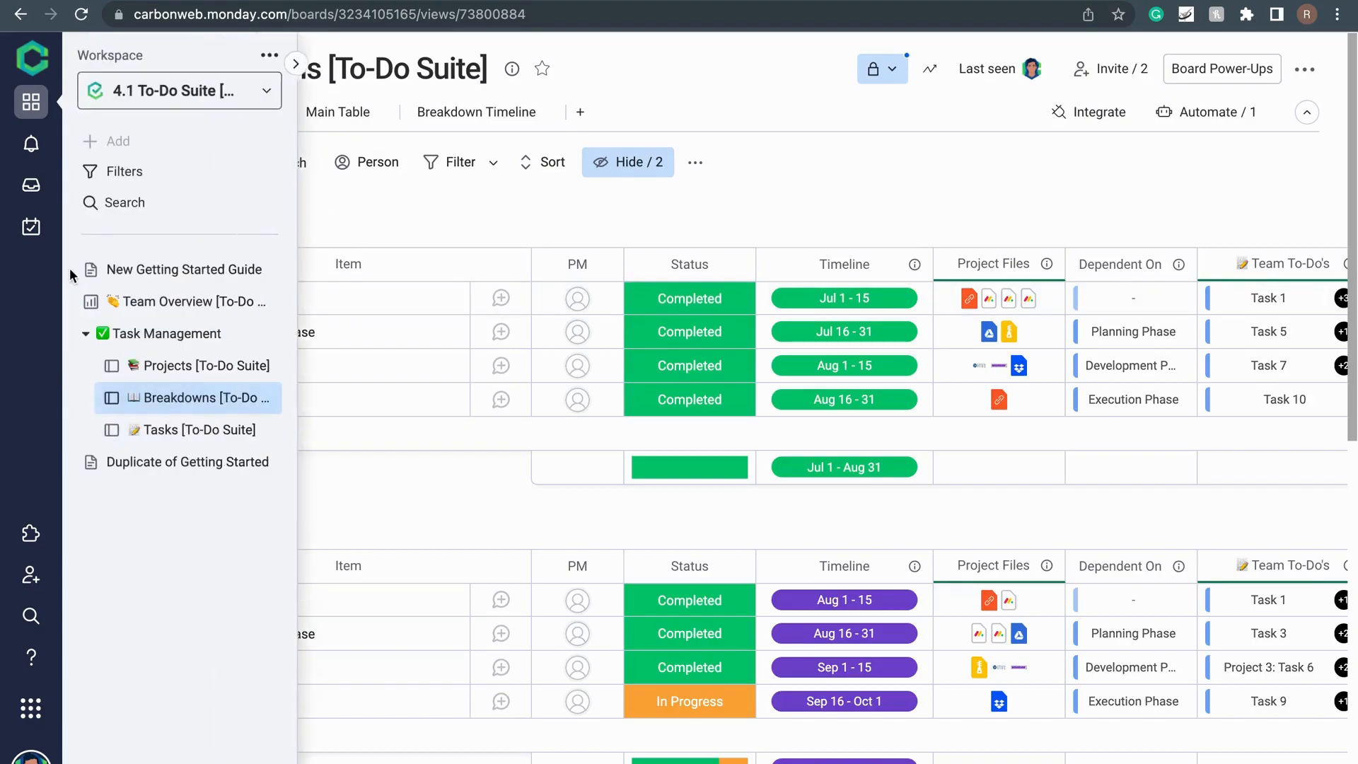
click(184, 367)
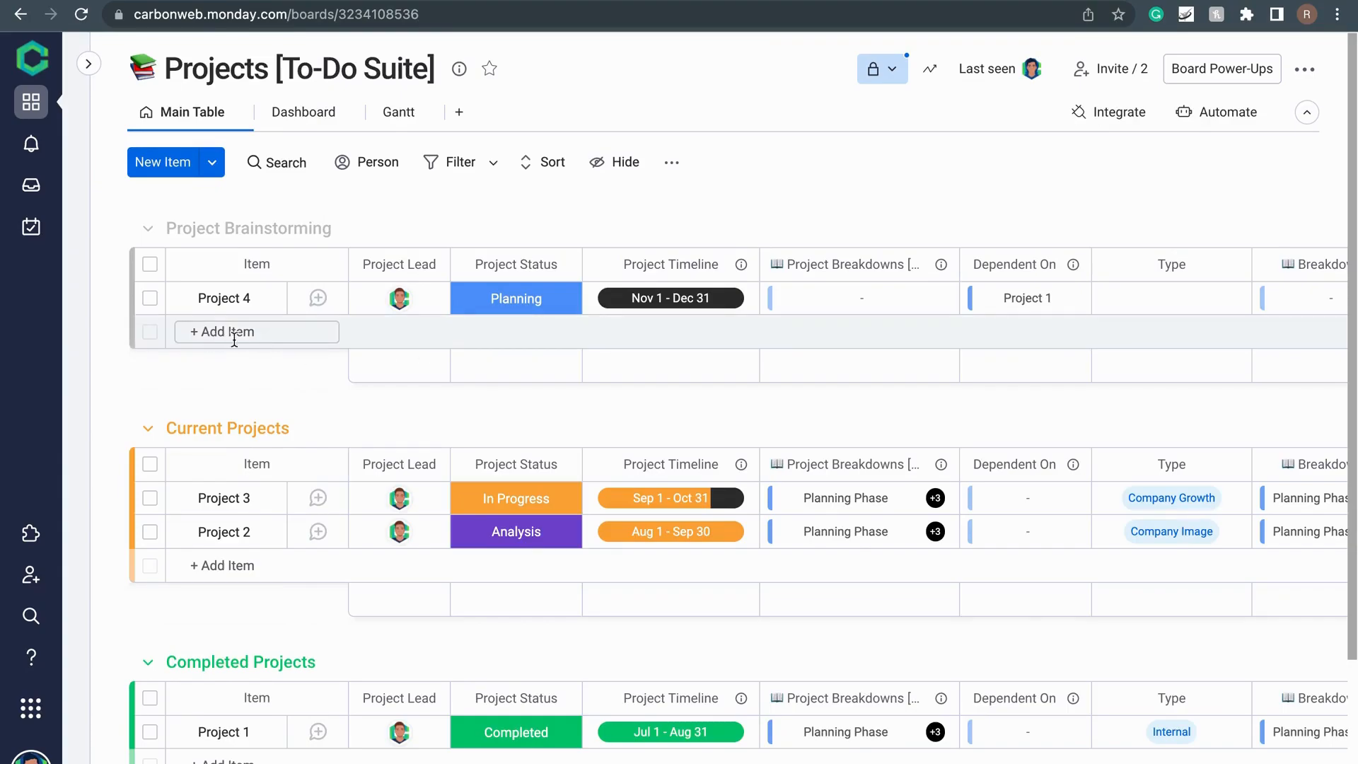
click(241, 333)
text(Project 5)
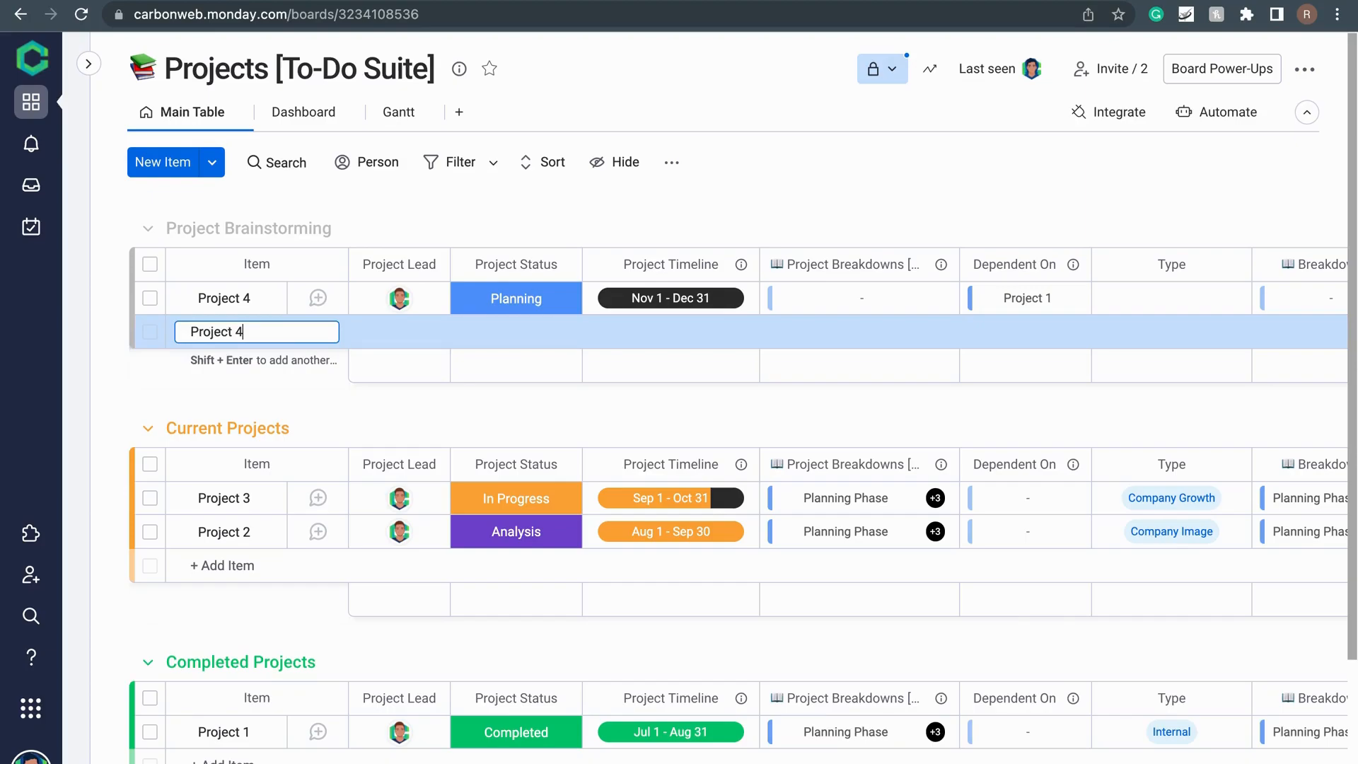
key(Return)
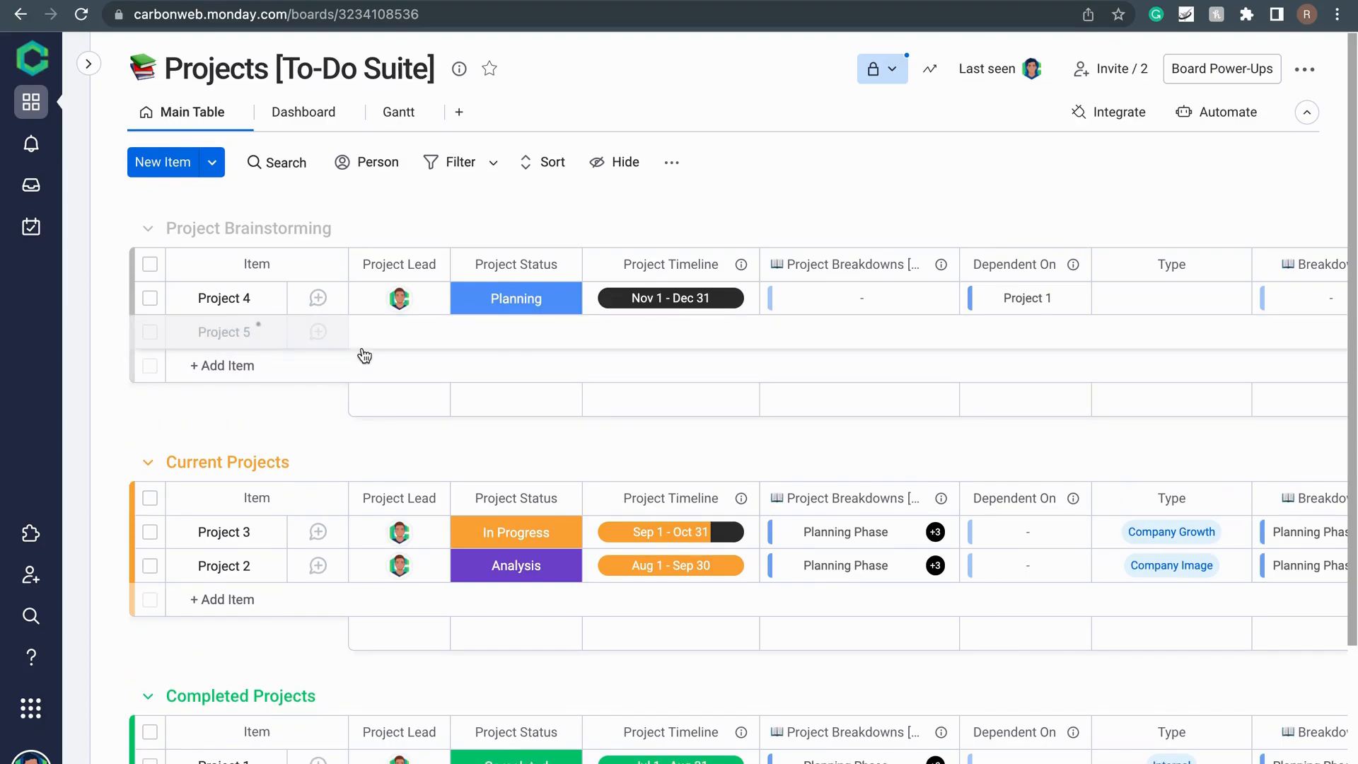
Assign the Data Management team member as Project 5's lead and set its project status to Planning
click(398, 338)
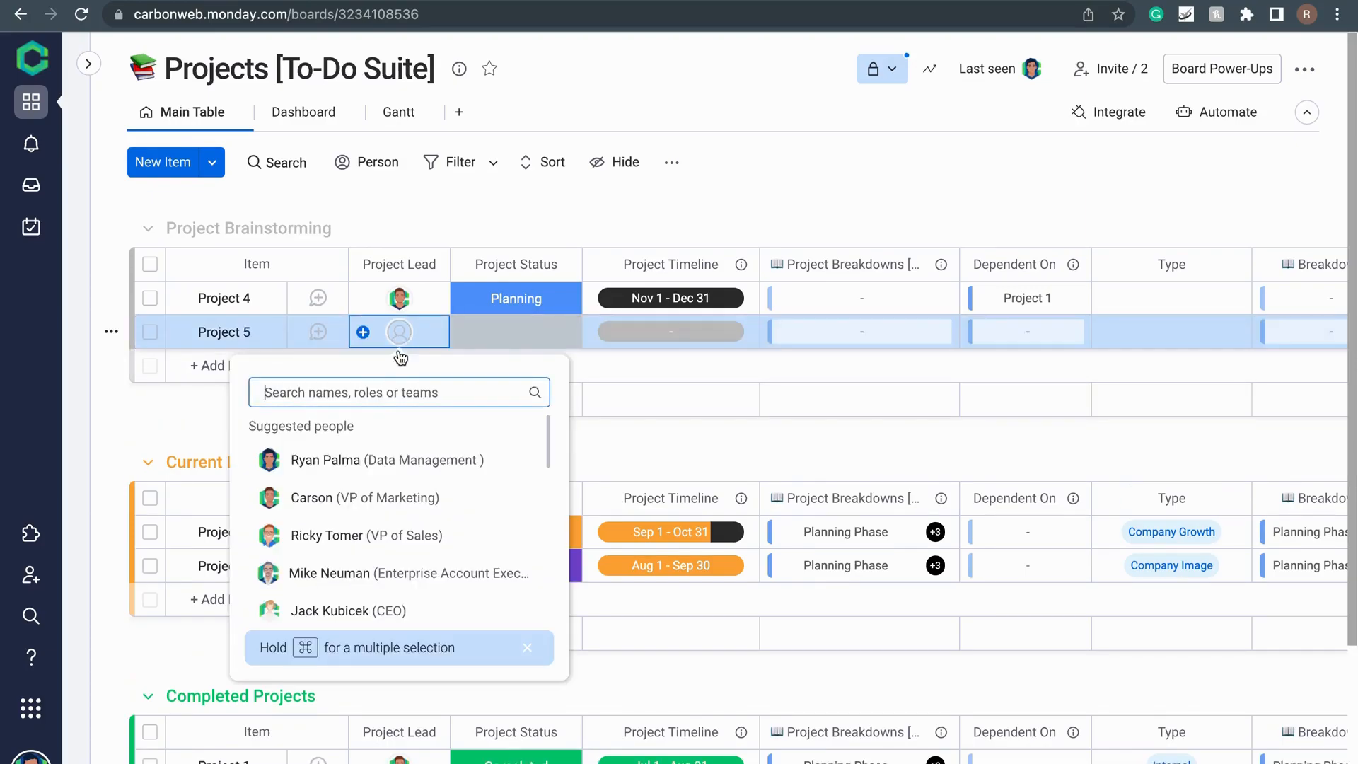
click(357, 461)
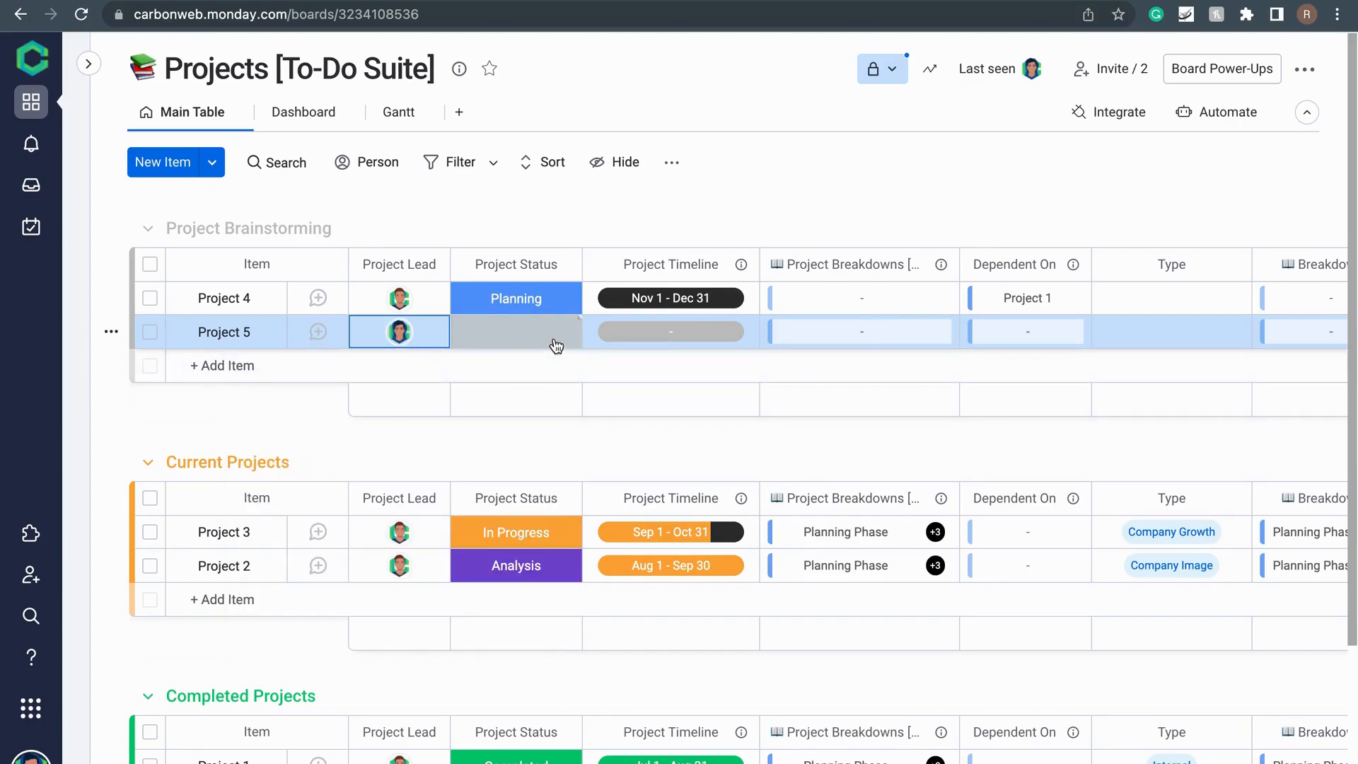
click(556, 342)
click(532, 505)
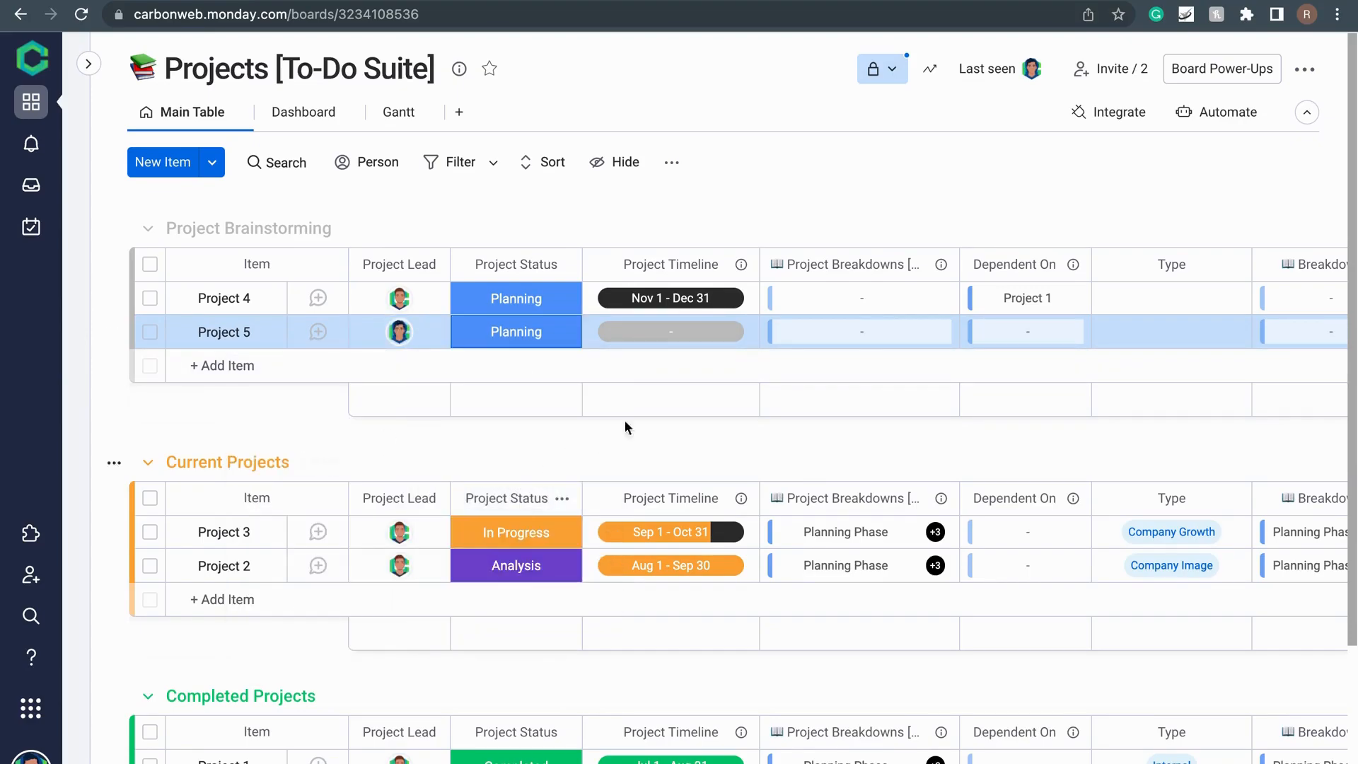
Set Project 5's project timeline to December 1–31, 2022
click(713, 334)
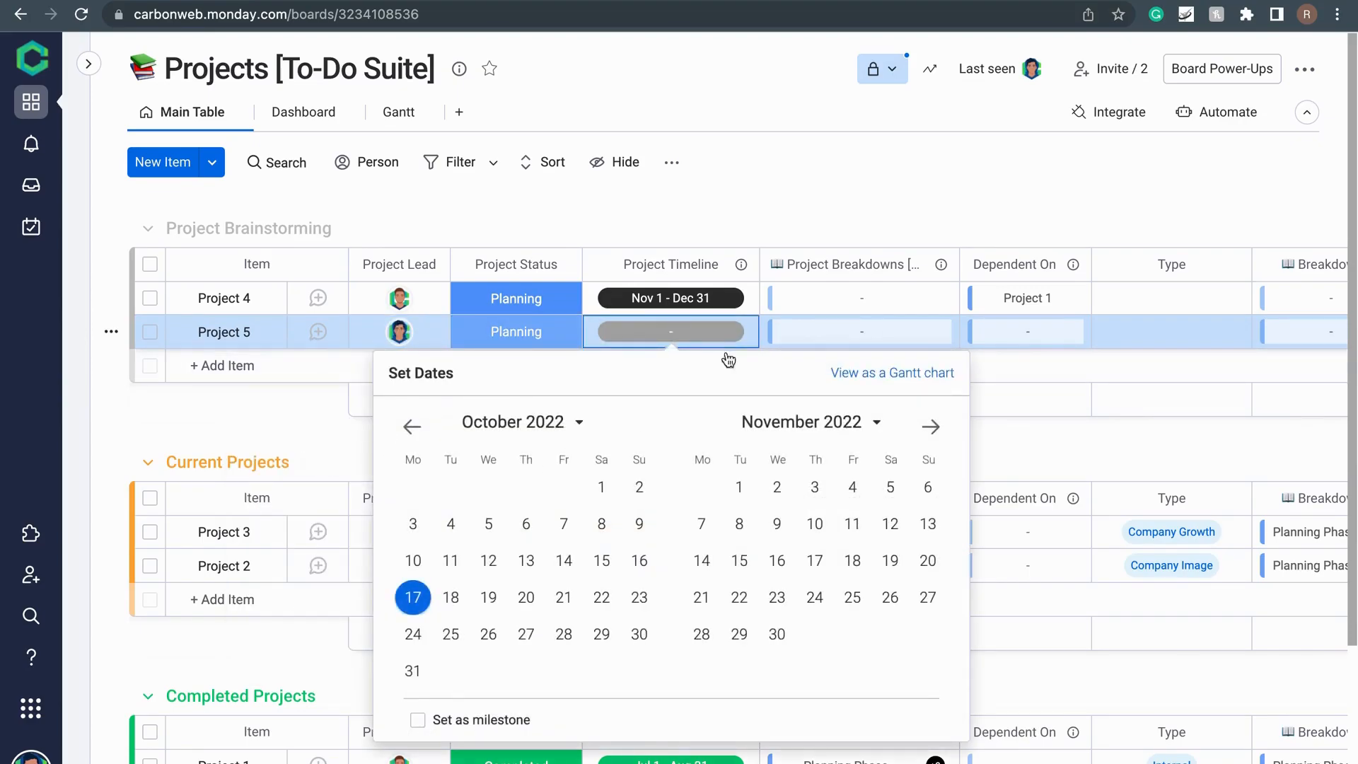
click(929, 427)
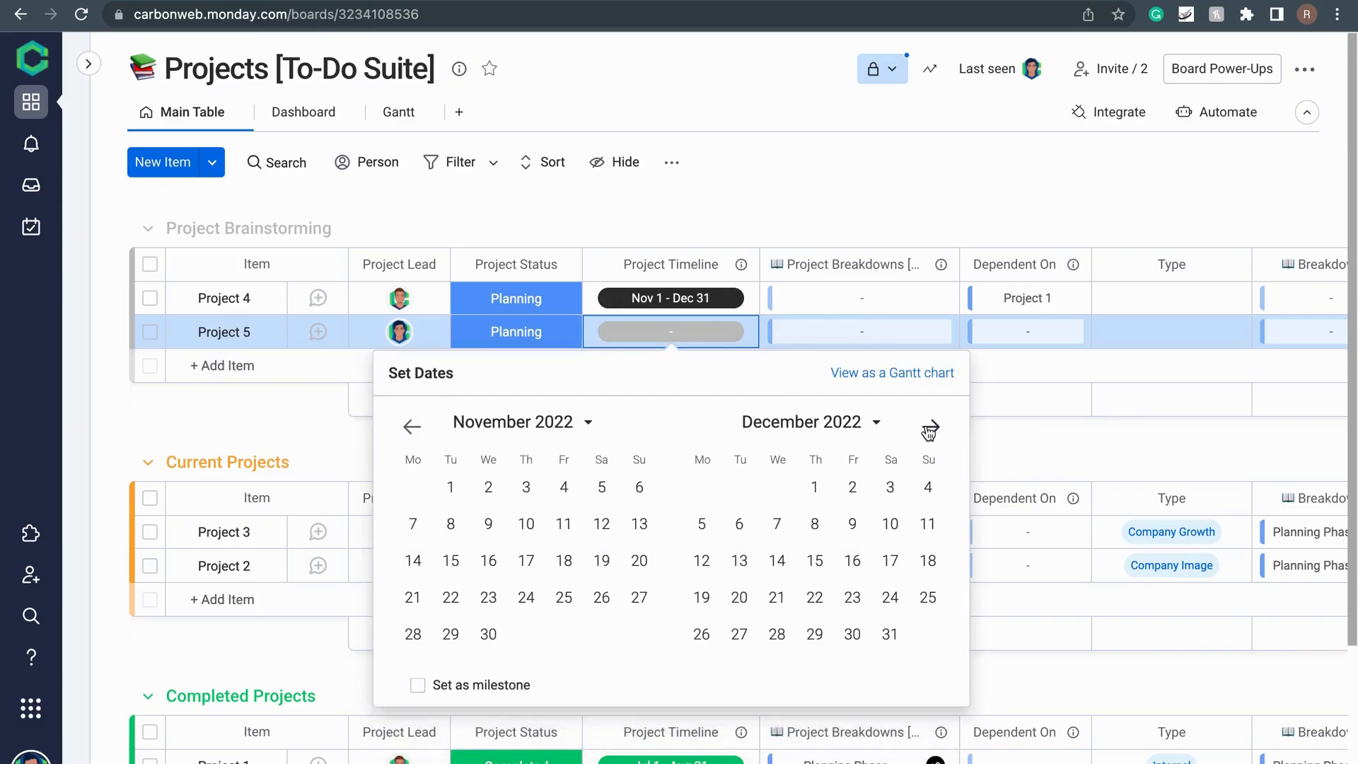
click(824, 487)
click(890, 634)
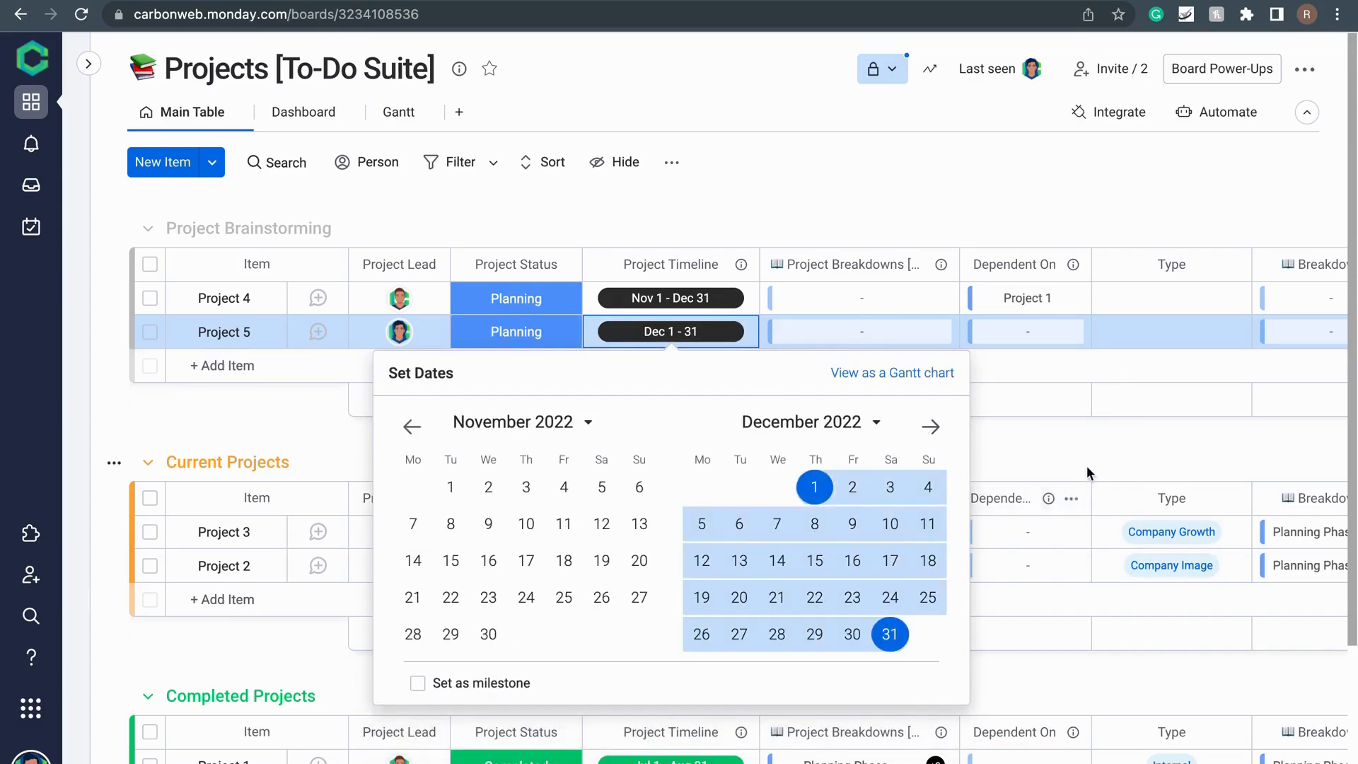
click(1046, 451)
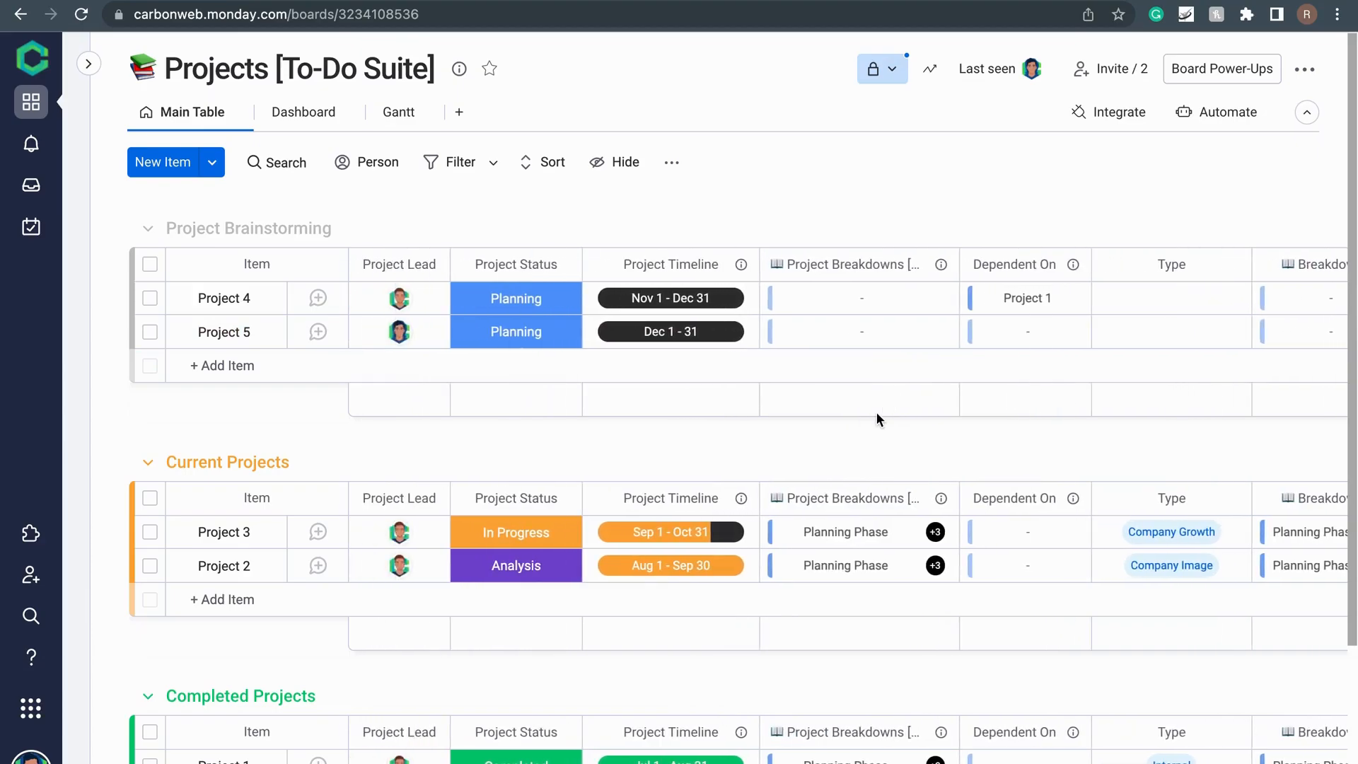
Make Project 5 dependent on Project 4 and set its type to Internal
click(1048, 339)
click(871, 561)
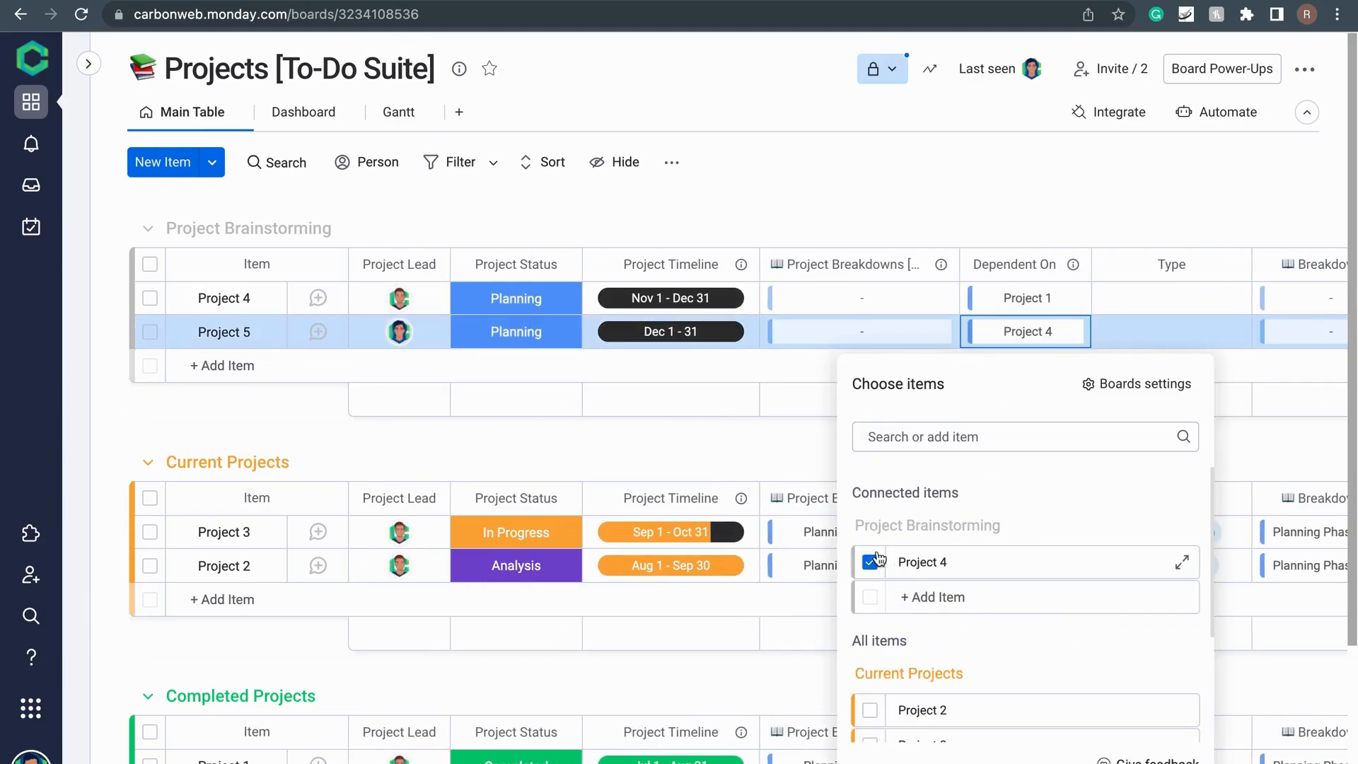
click(1237, 444)
click(1171, 338)
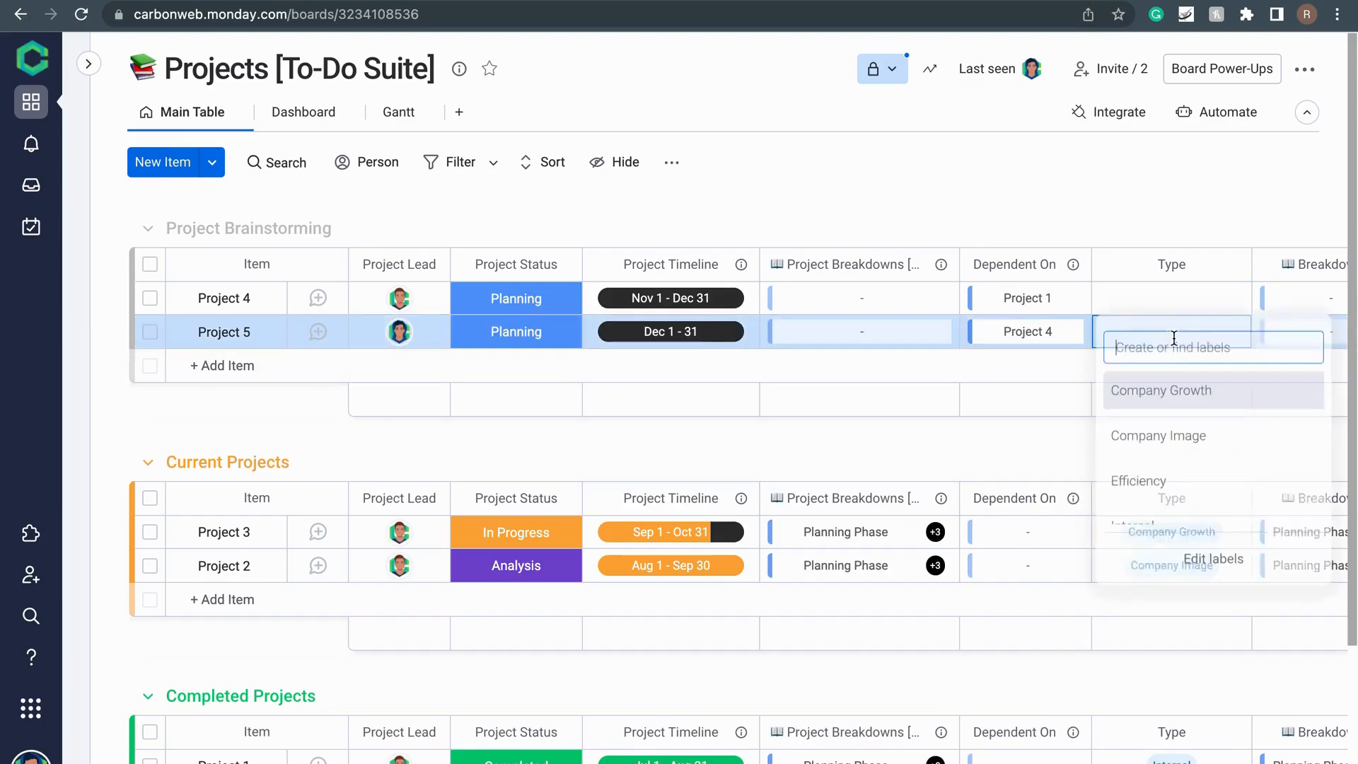
scroll(1171, 459, down, 2)
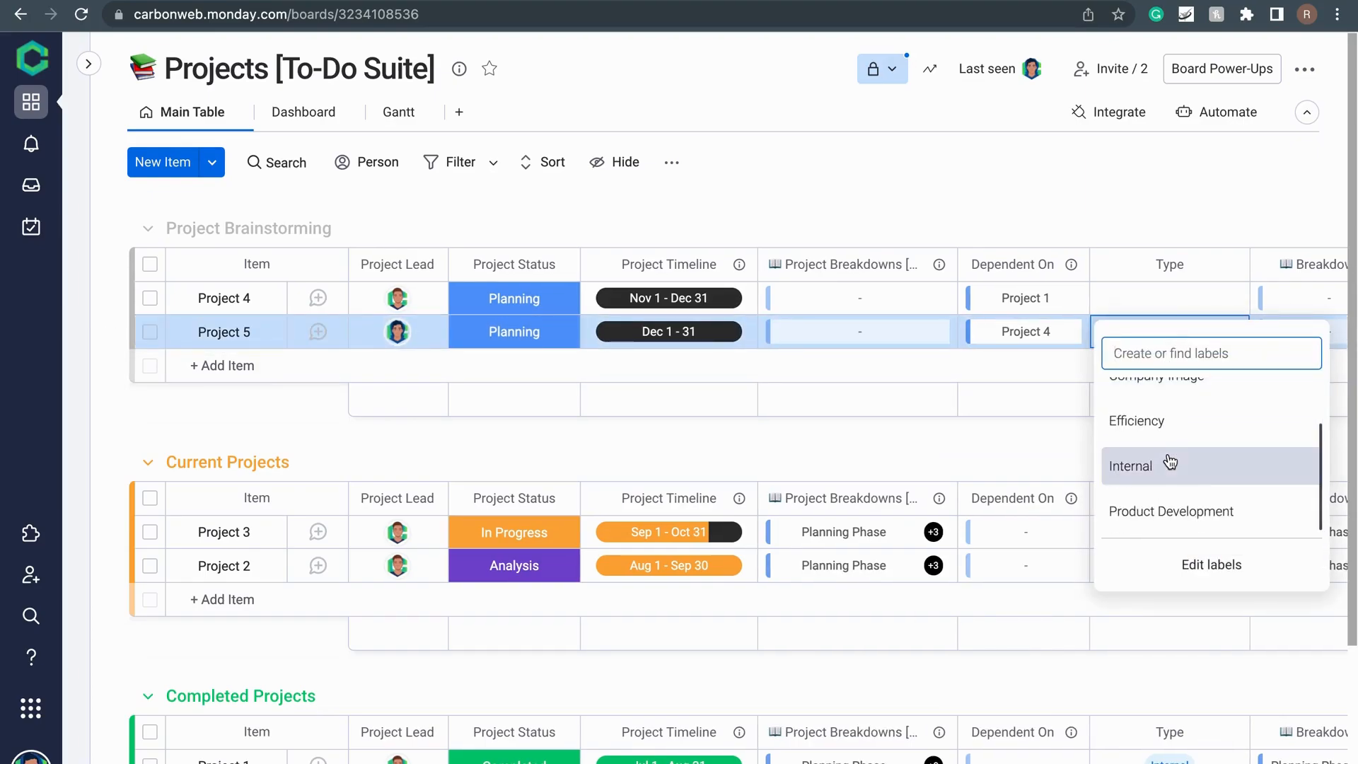
click(1205, 468)
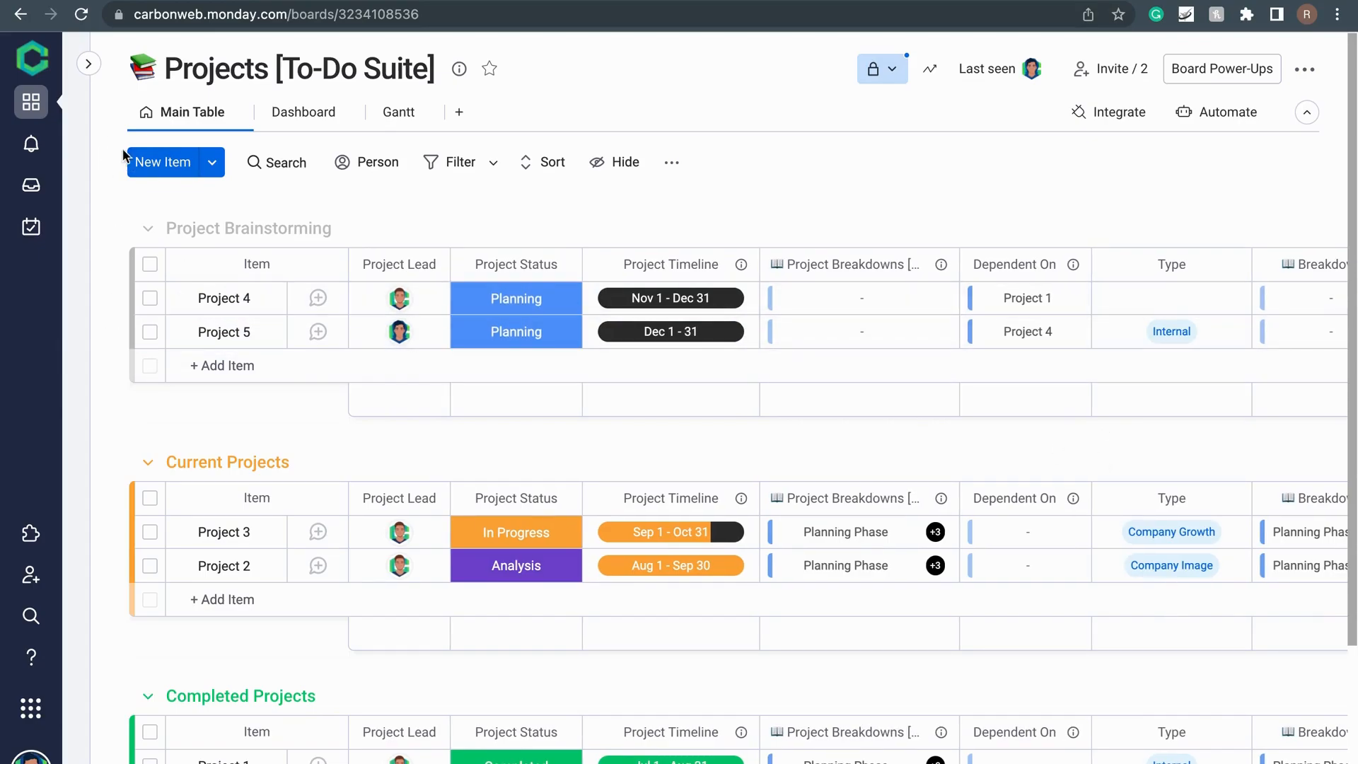
Open the Breakdowns board and add a new group named Project 5 below Project 4
mouse_move(73, 100)
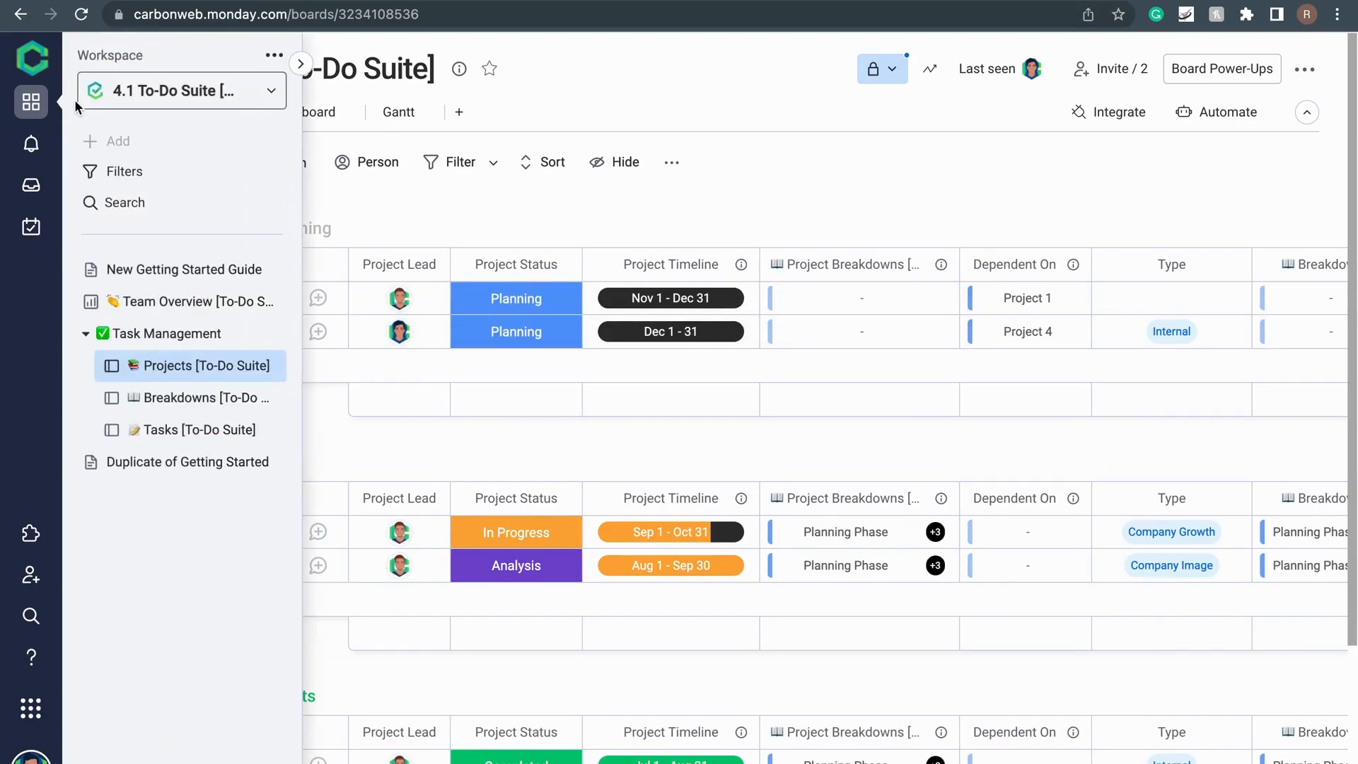
click(161, 396)
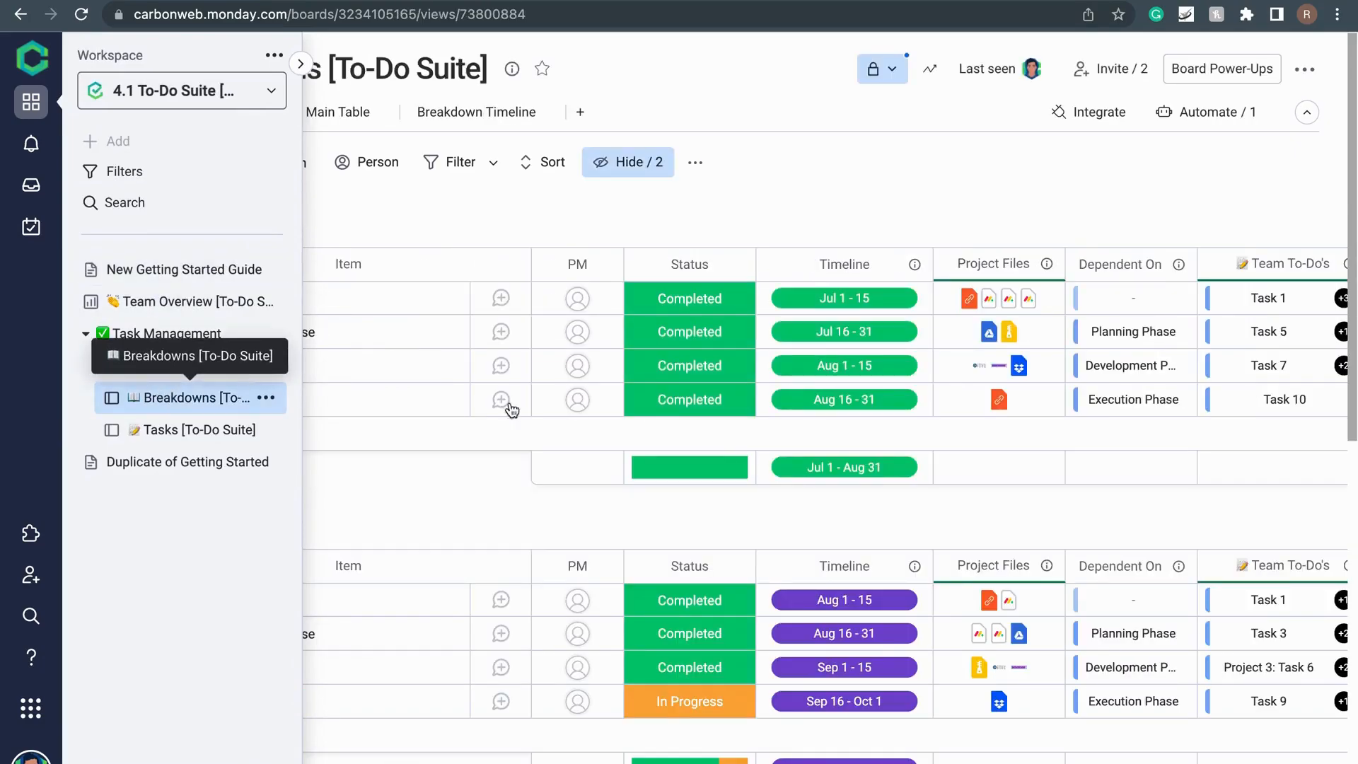
scroll(420, 465, down, 8)
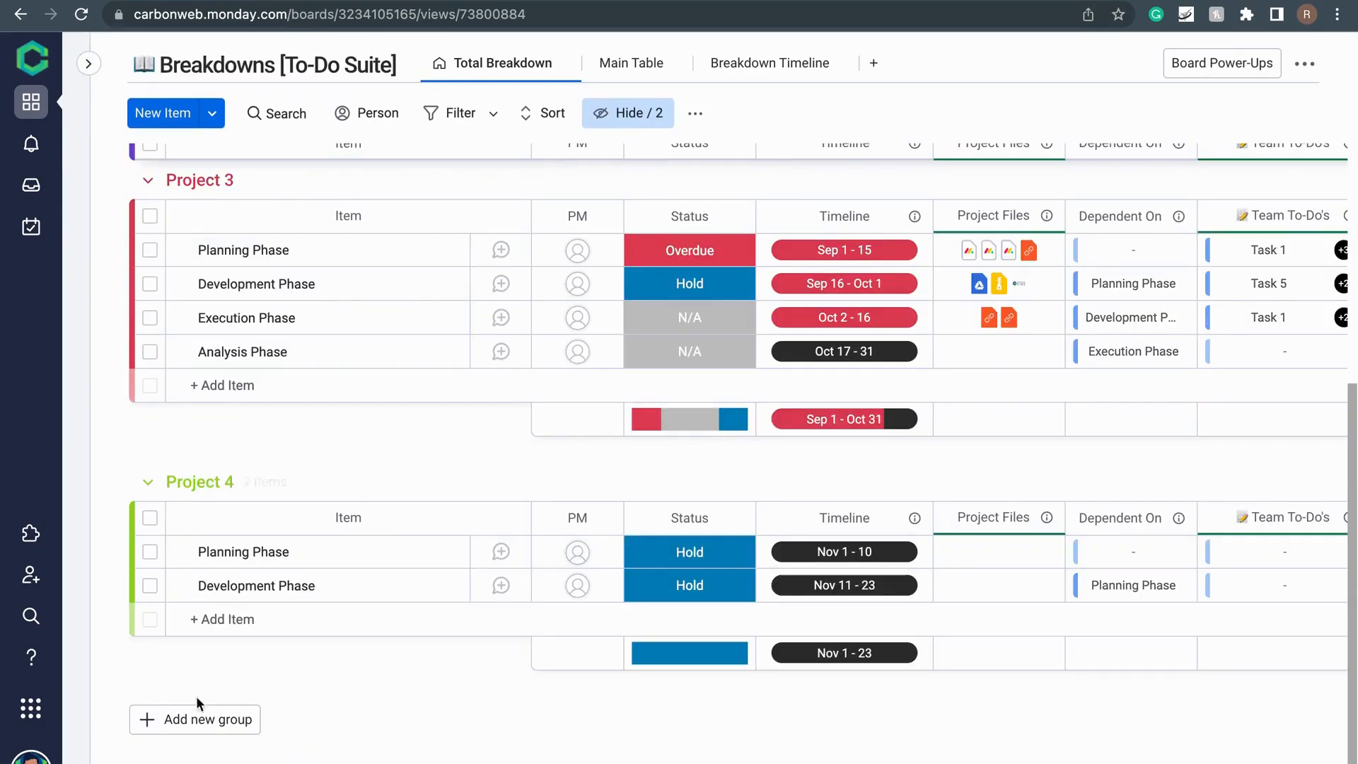
click(190, 720)
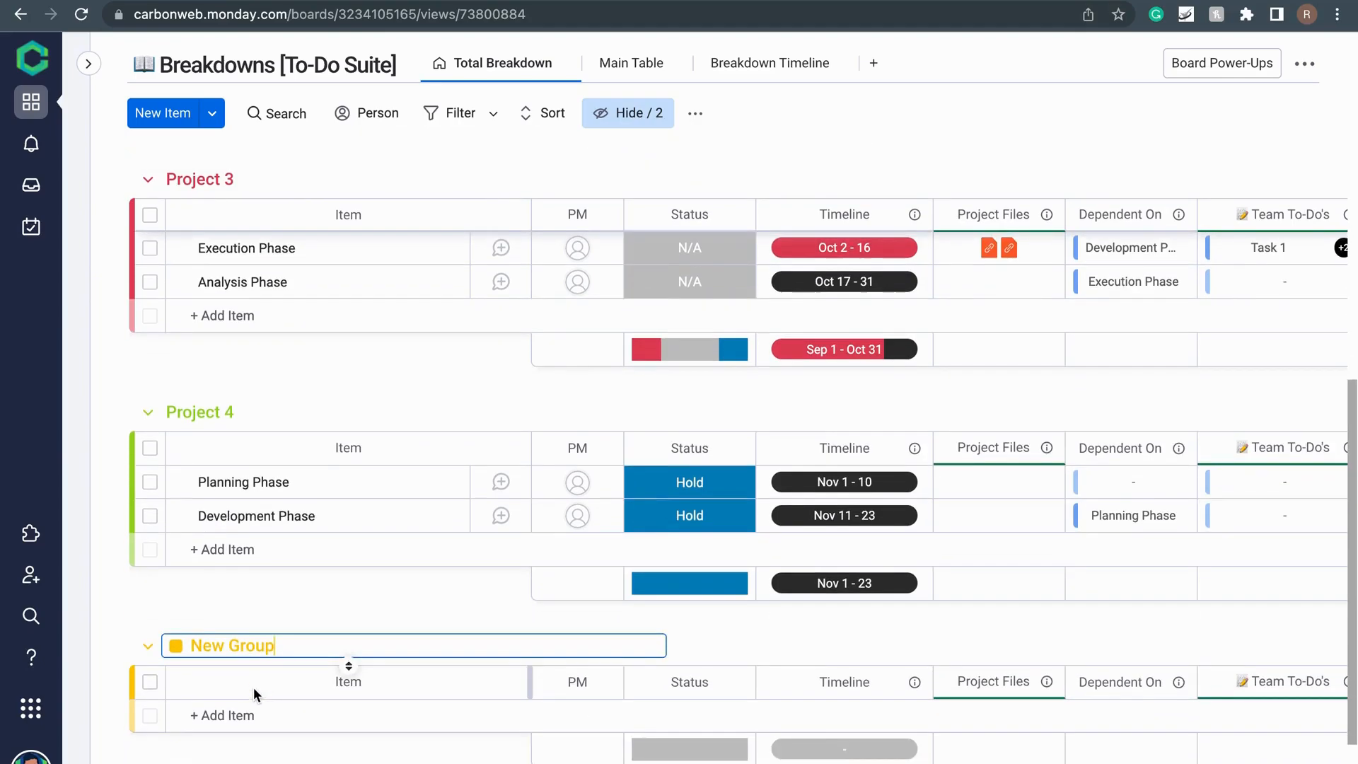
text(Proje)
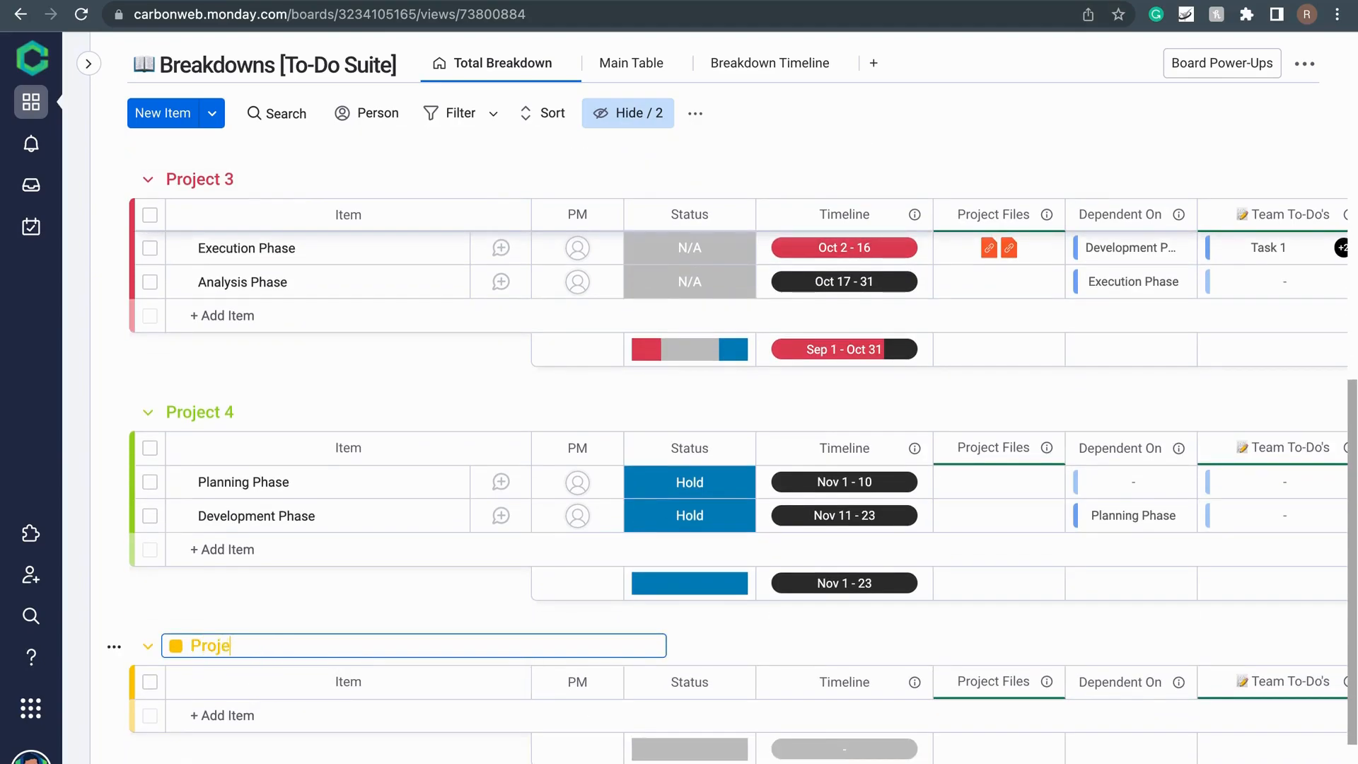
text(ct 5)
key(Return)
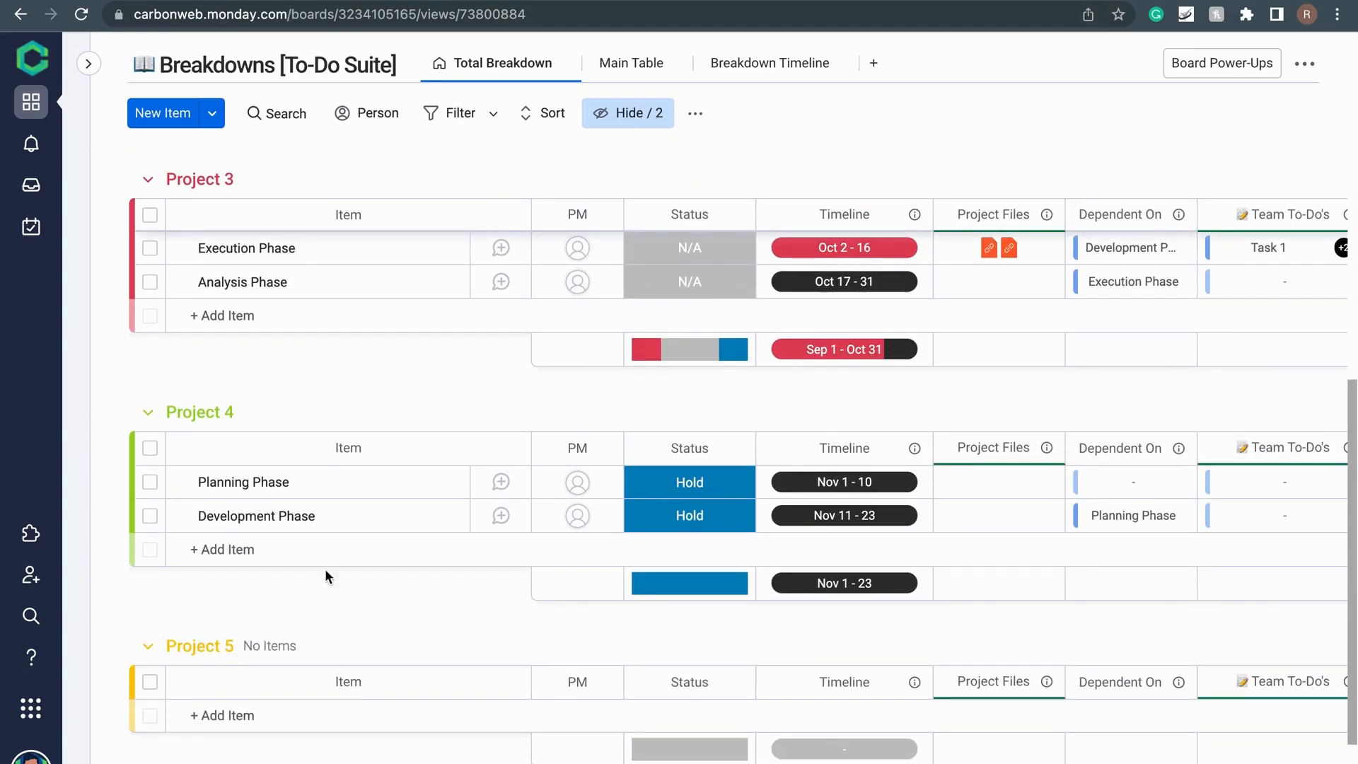
Add a Planning Phase item to the Project 5 group by copying the item name from Project 4
double_click(241, 480)
key(ctrl+a)
key(ctrl+c)
click(278, 590)
click(239, 715)
key(ctrl+v)
Add a Development Phase item to the Project 5 group by copying the item name from Project 4
click(256, 517)
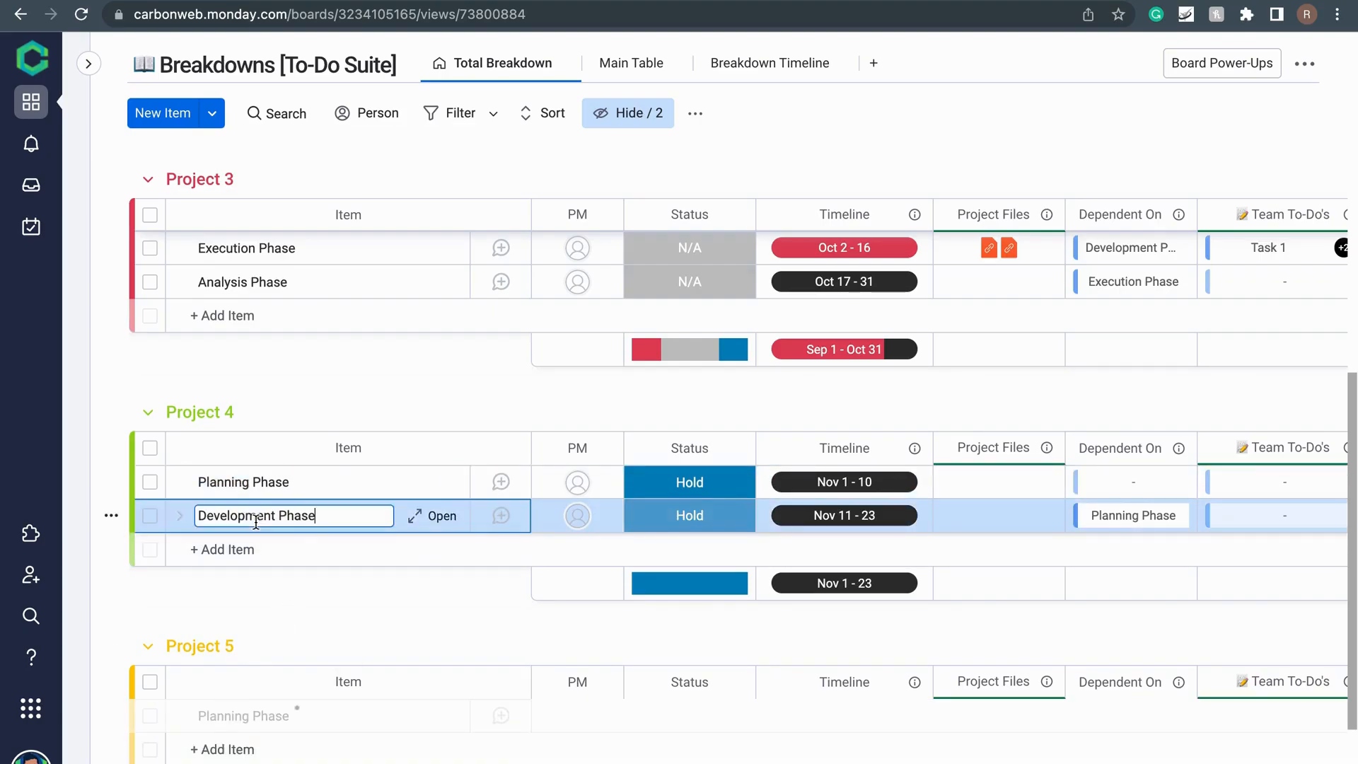
click(265, 625)
click(273, 508)
double_click(251, 514)
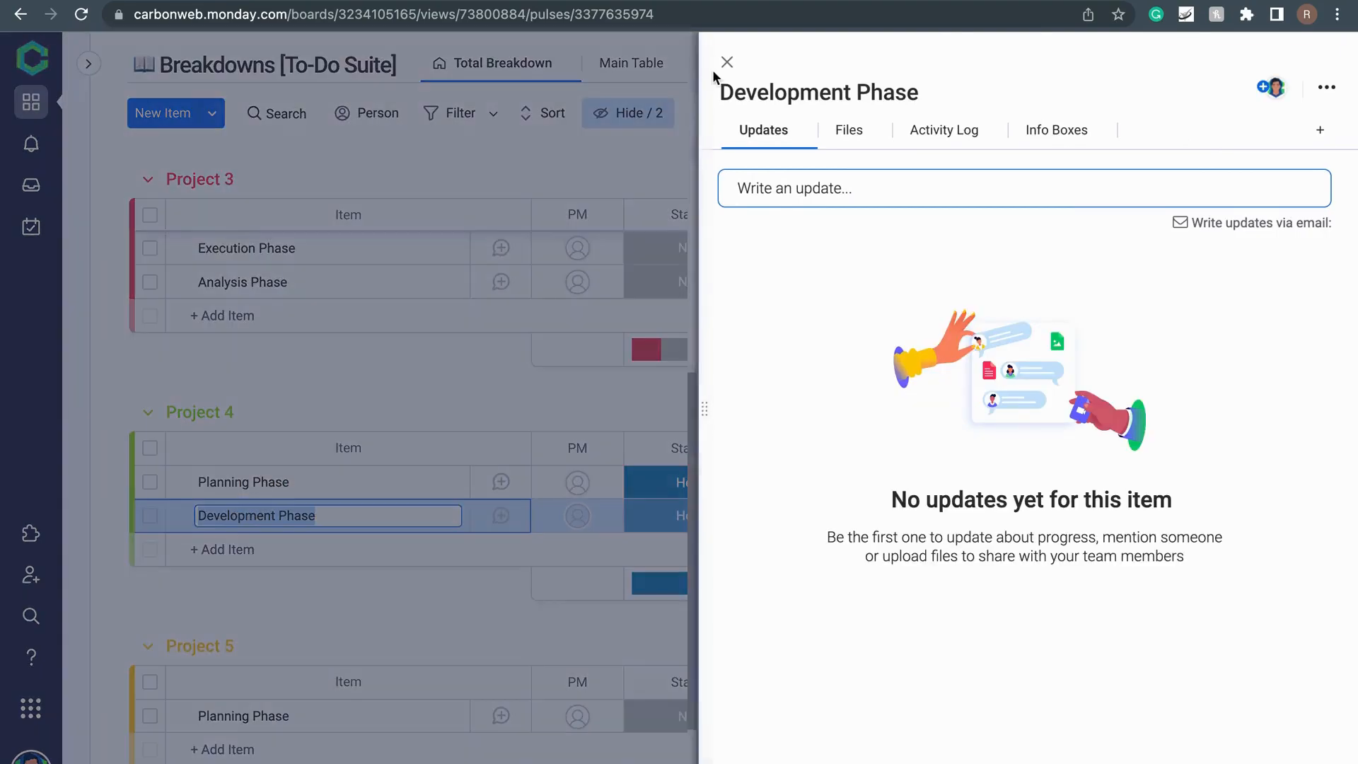
click(726, 62)
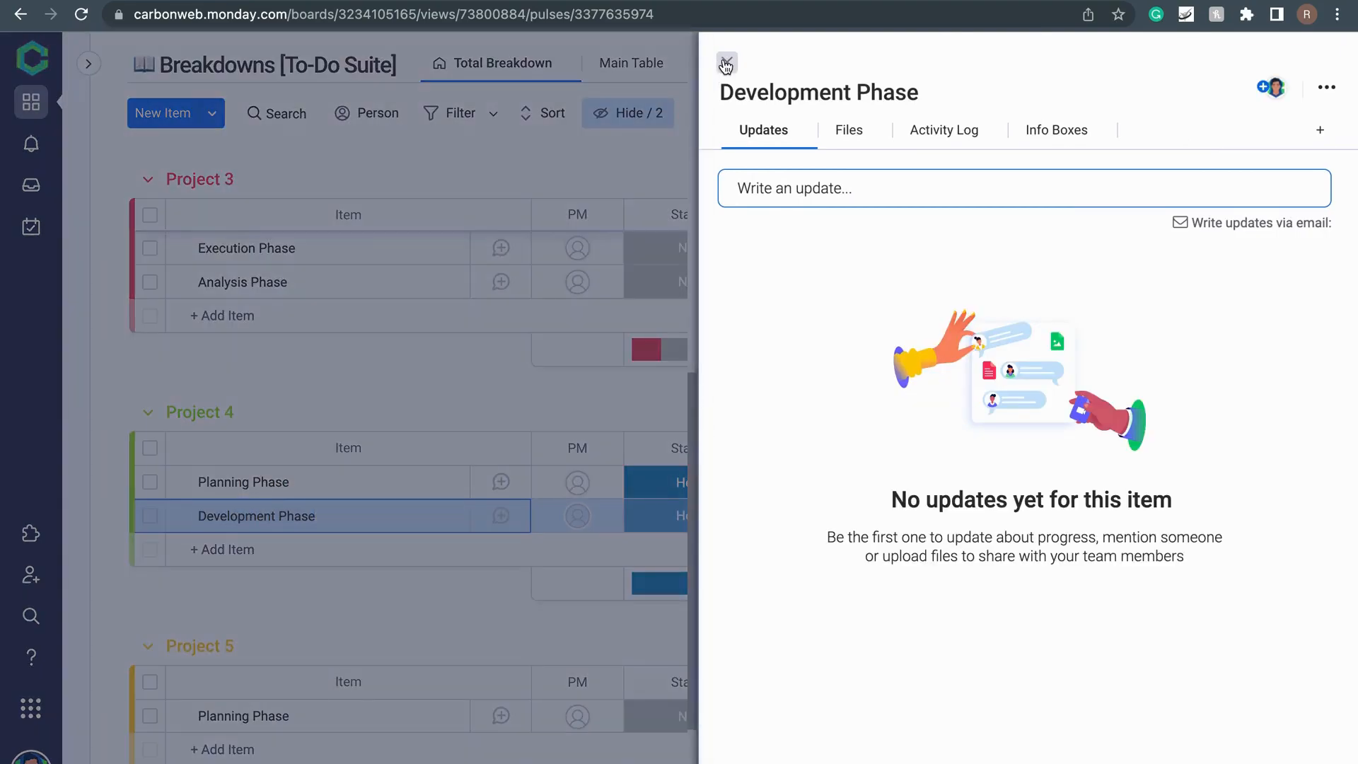
click(257, 749)
key(super+v)
click(387, 623)
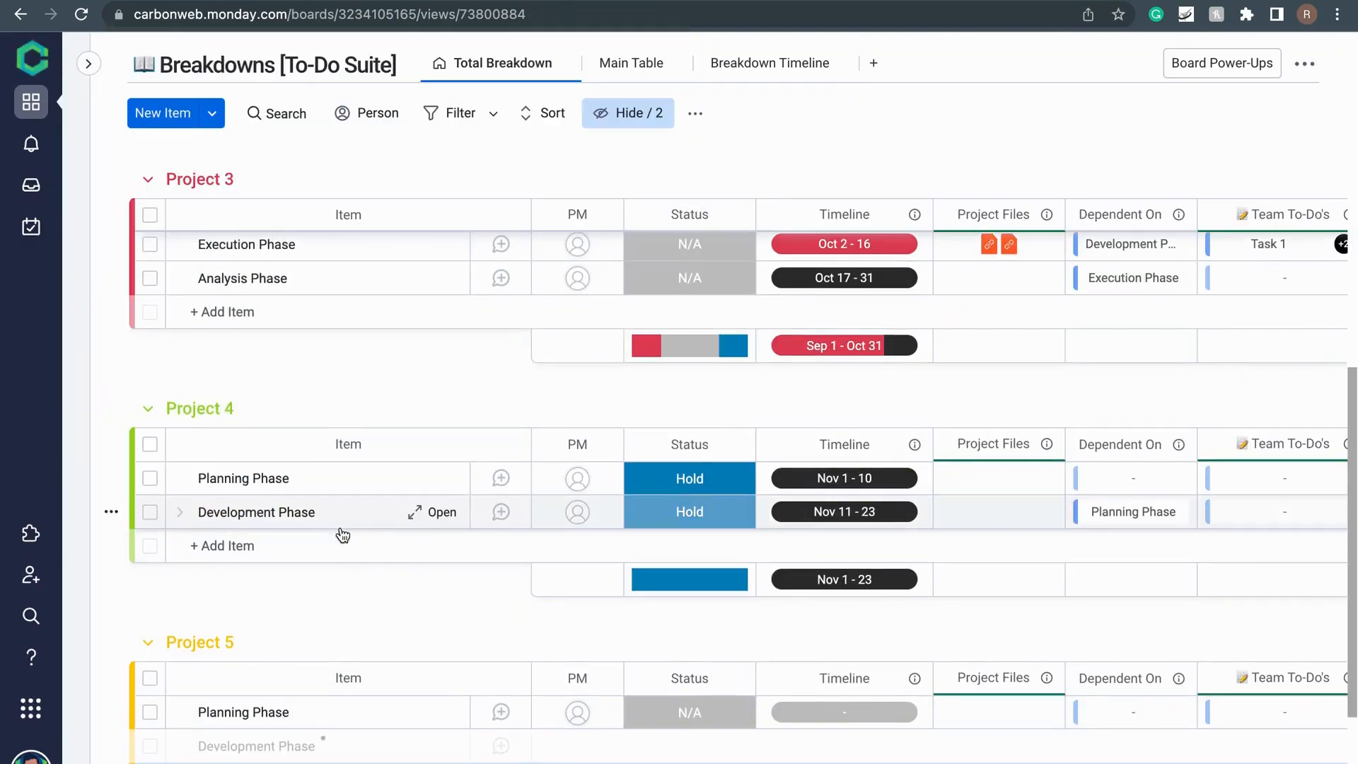
Add Execution Phase and Analysis Phase items to the Project 5 group by copying their names from Project 3
scroll(333, 517, up, 1)
triple_click(267, 299)
scroll(264, 439, down, 3)
click(231, 619)
key(super+v)
scroll(296, 449, up, 5)
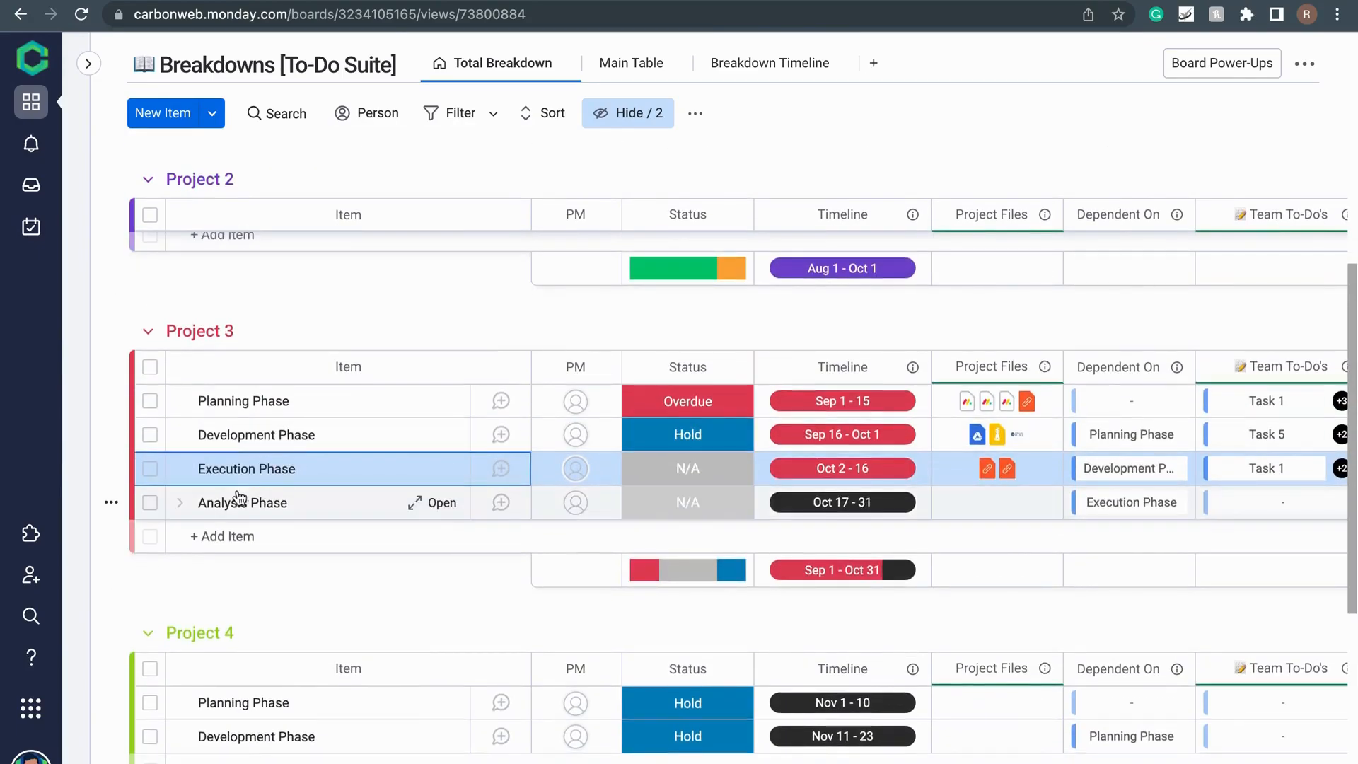
double_click(229, 501)
scroll(227, 497, down, 5)
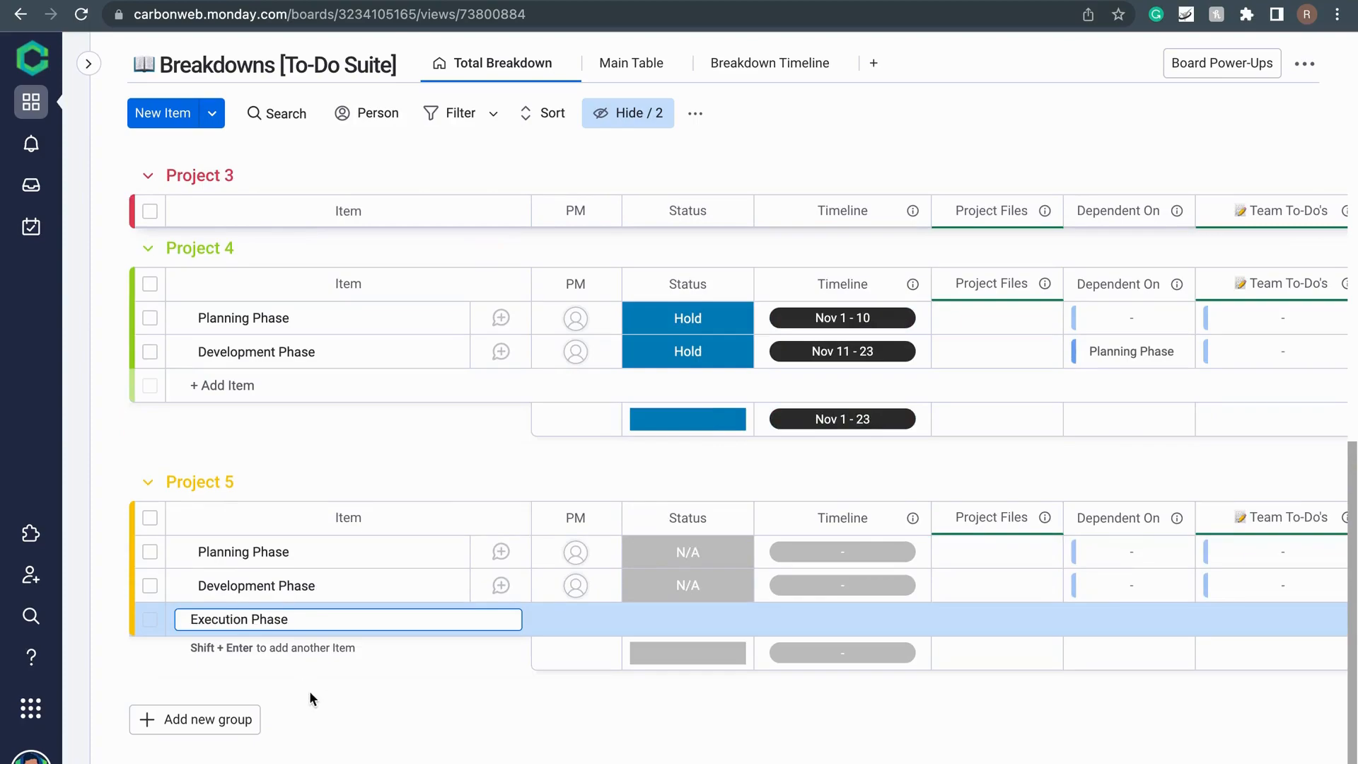
key(Return)
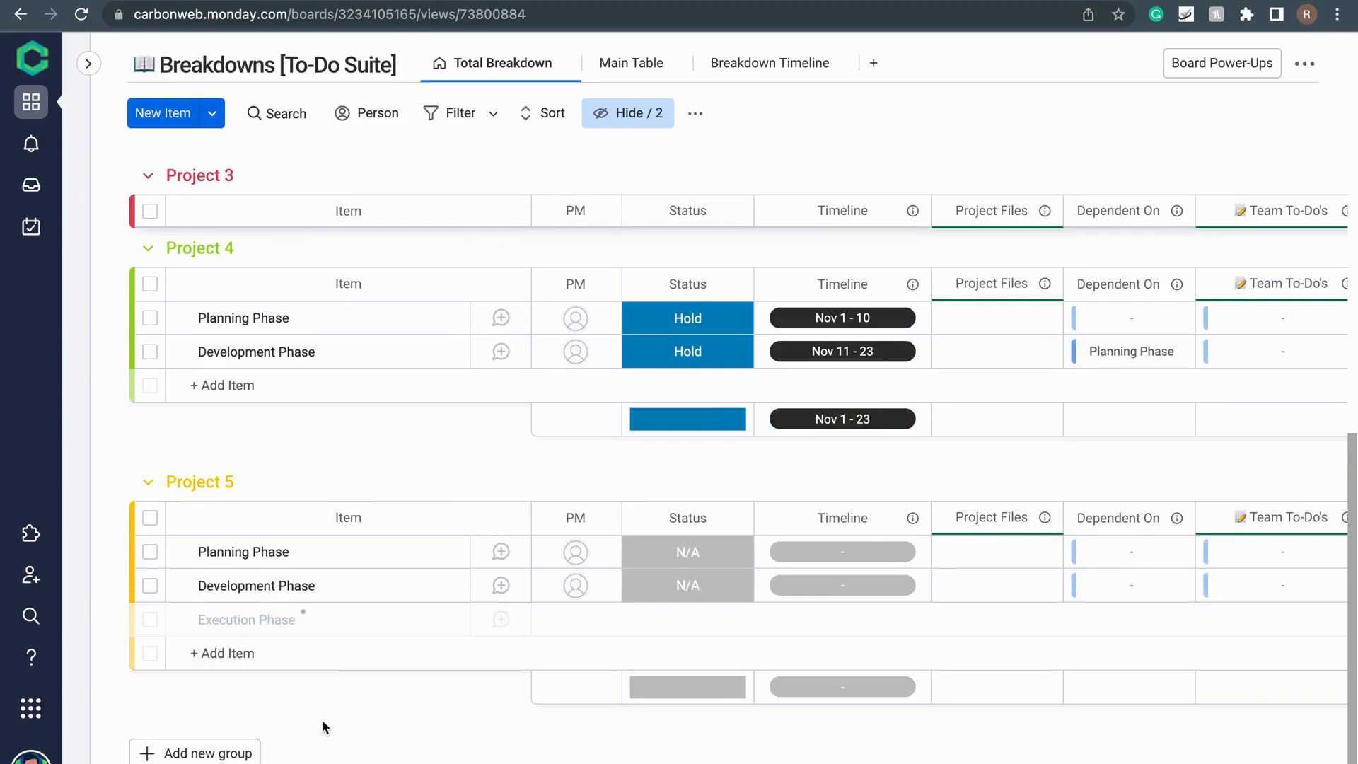
key(super+v)
key(Return)
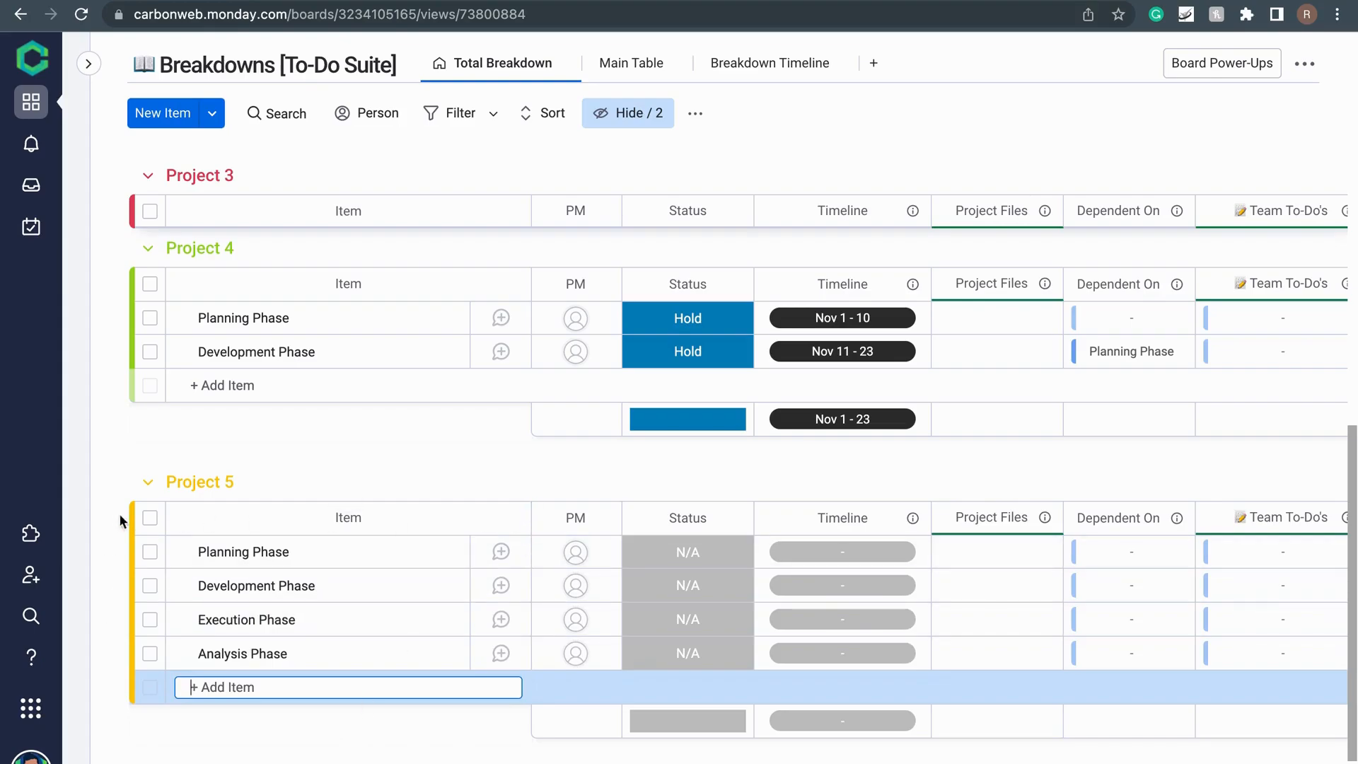
Assign a team member as PM to all four Project 5 phases at once and set their status to Hold
click(150, 518)
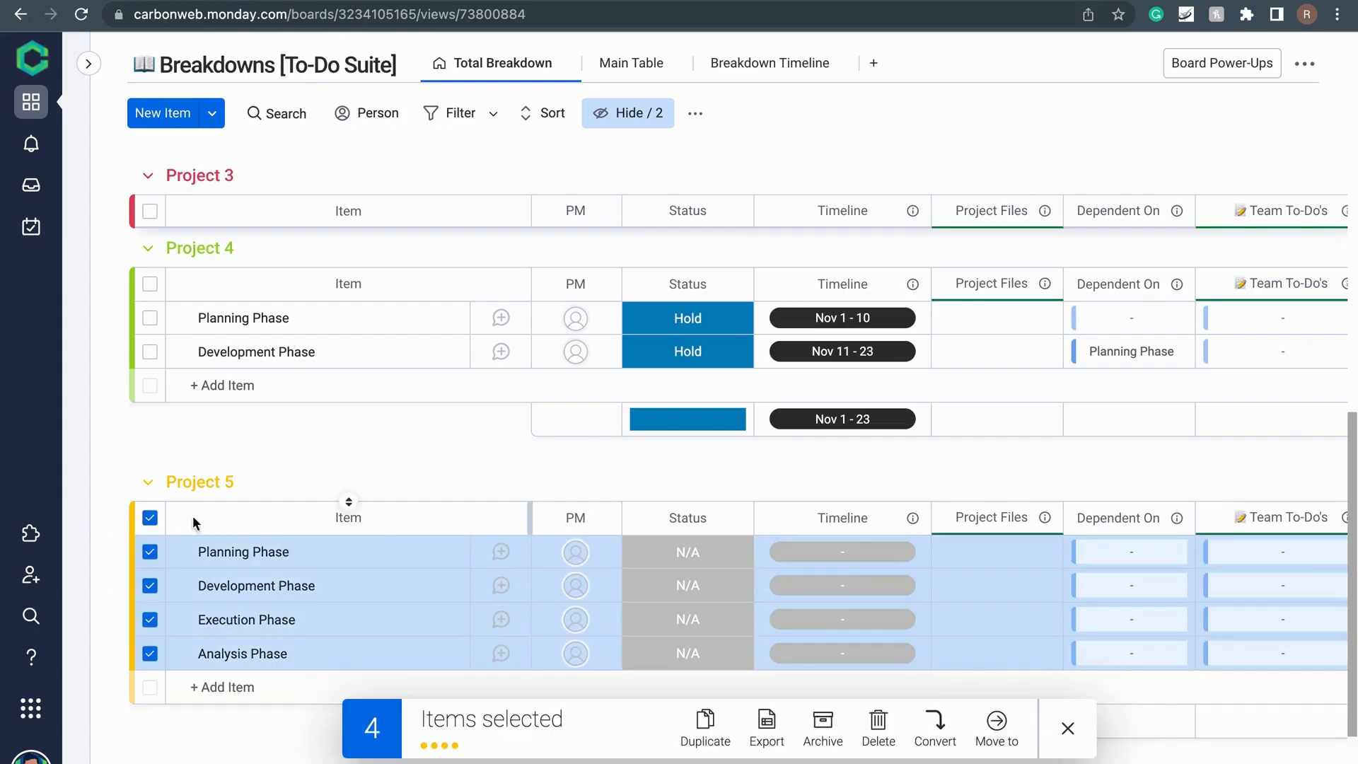
click(576, 552)
click(598, 321)
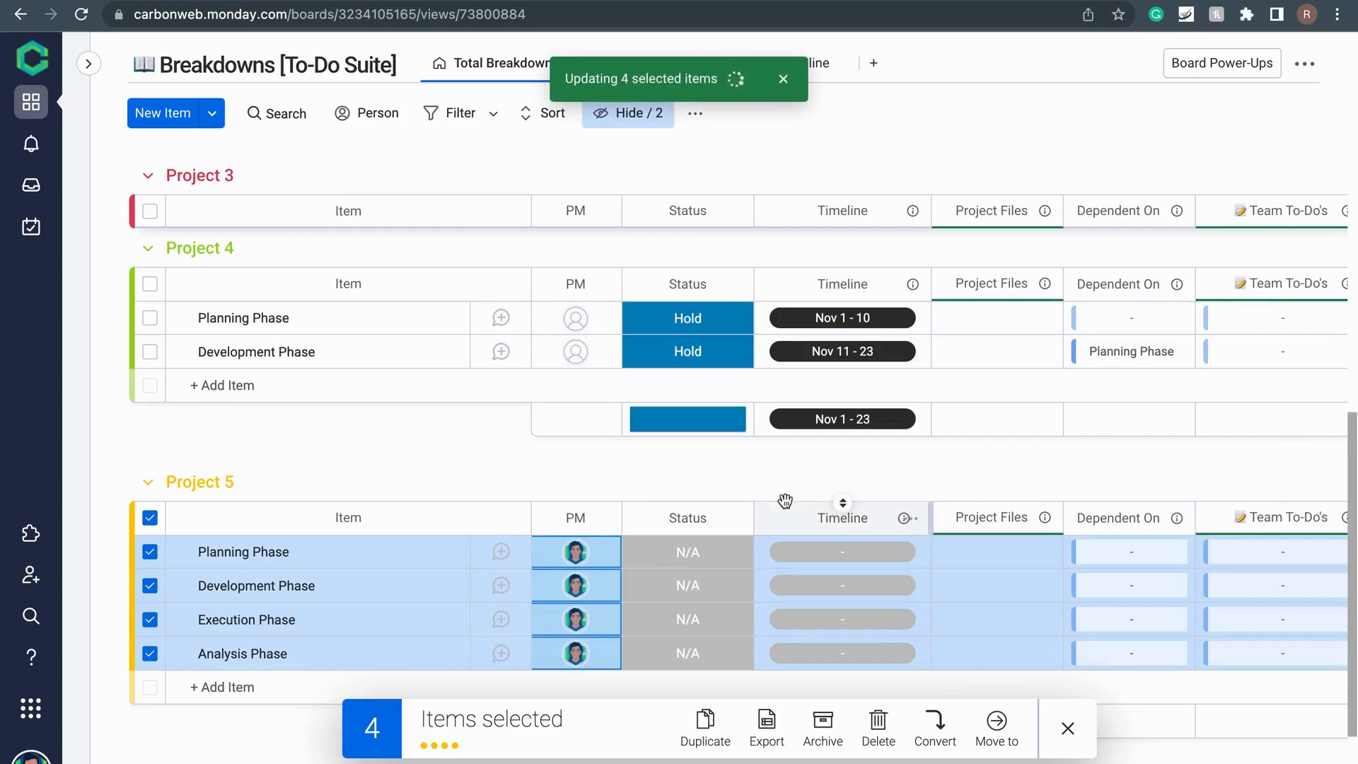
click(688, 556)
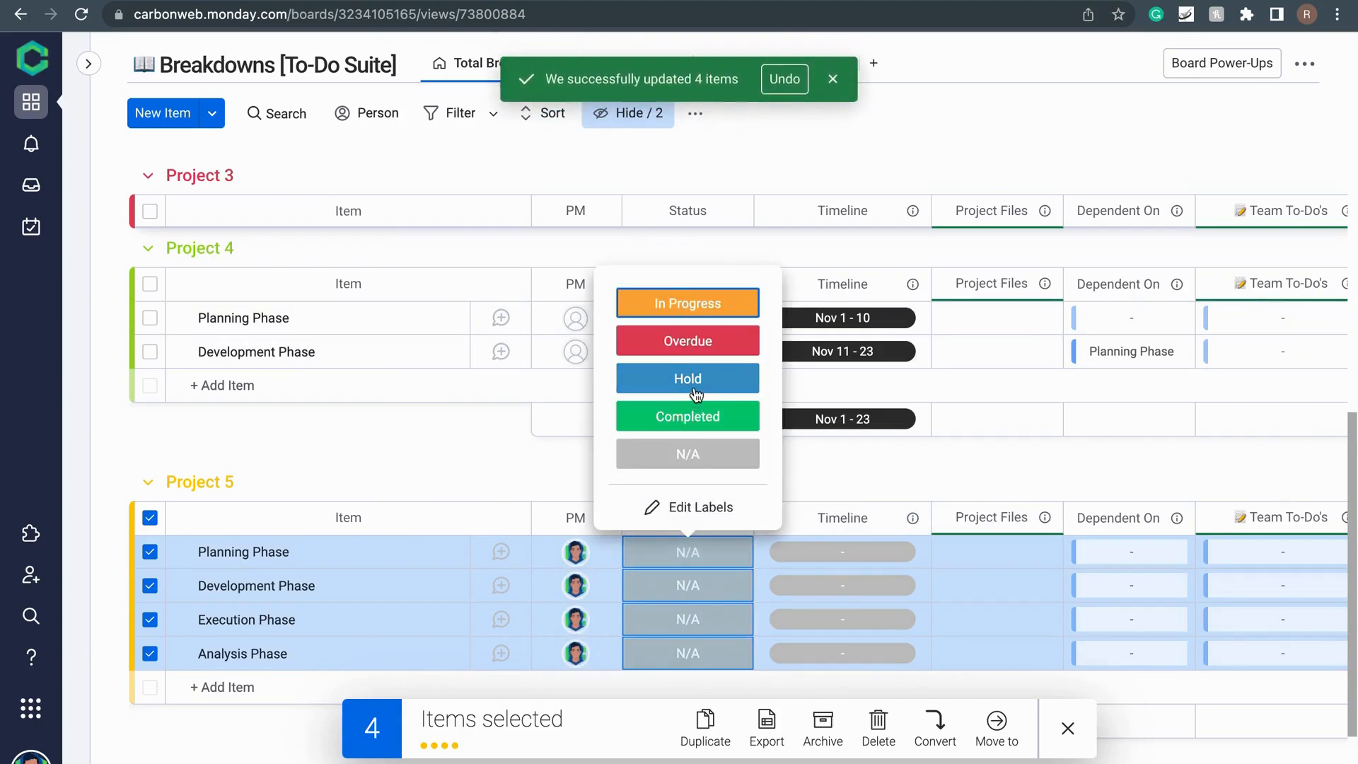
click(686, 375)
click(1067, 723)
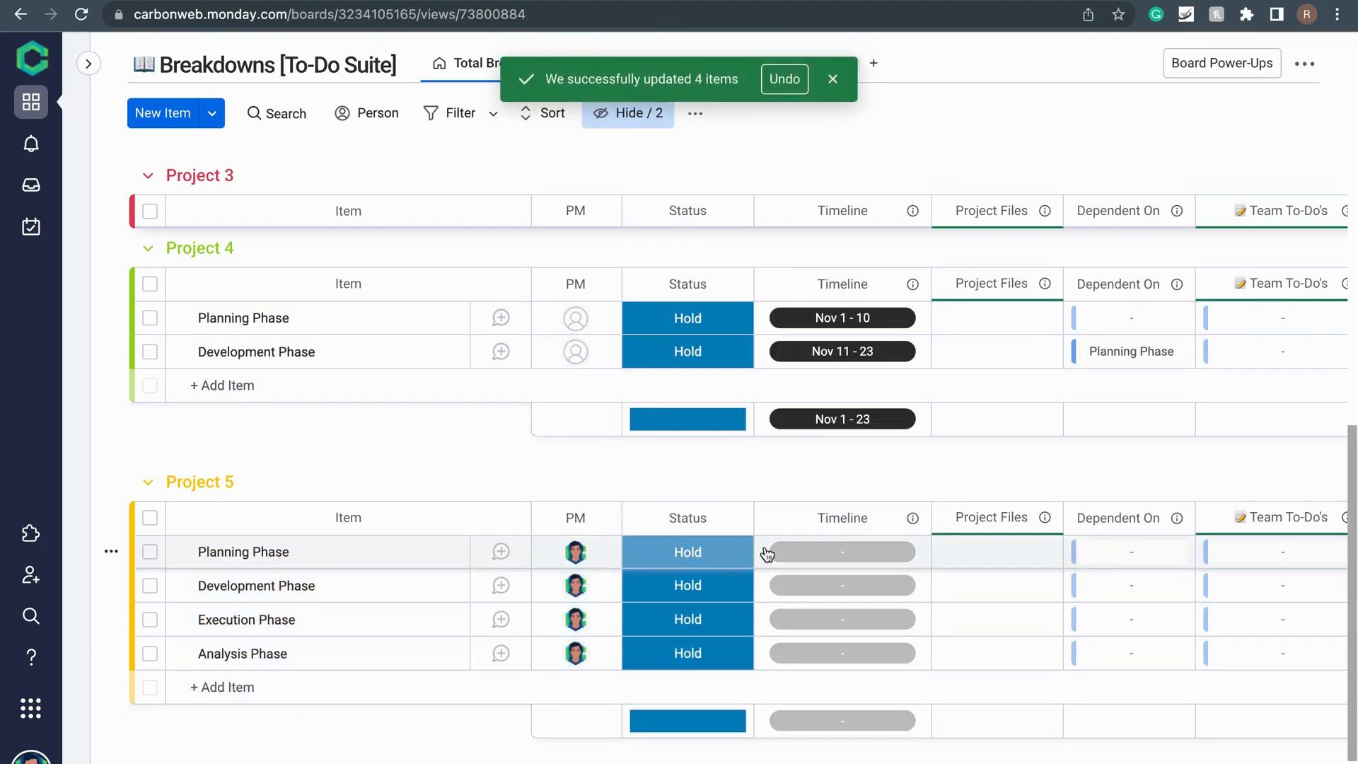
Set the timeline of Project 5's Planning Phase to December 1–8, 2022
click(841, 553)
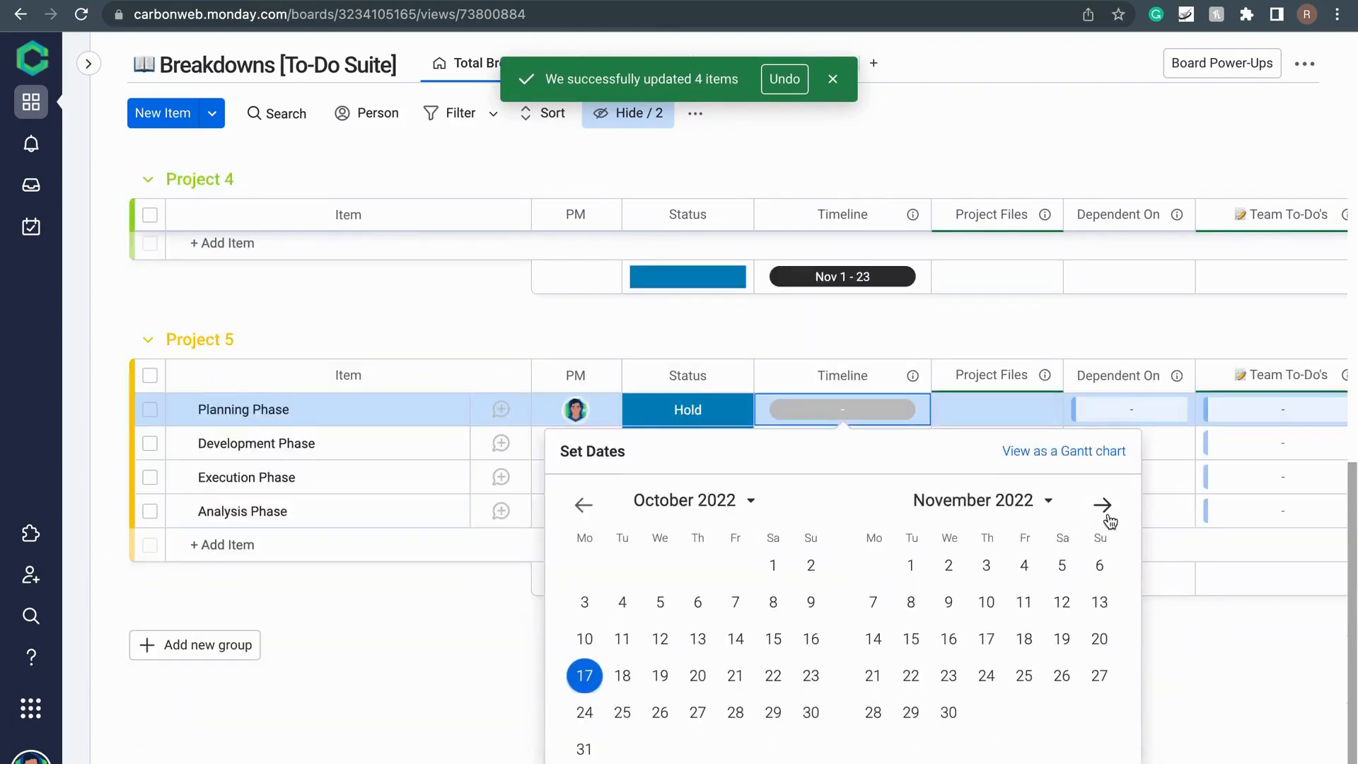
click(1103, 506)
click(986, 573)
click(987, 609)
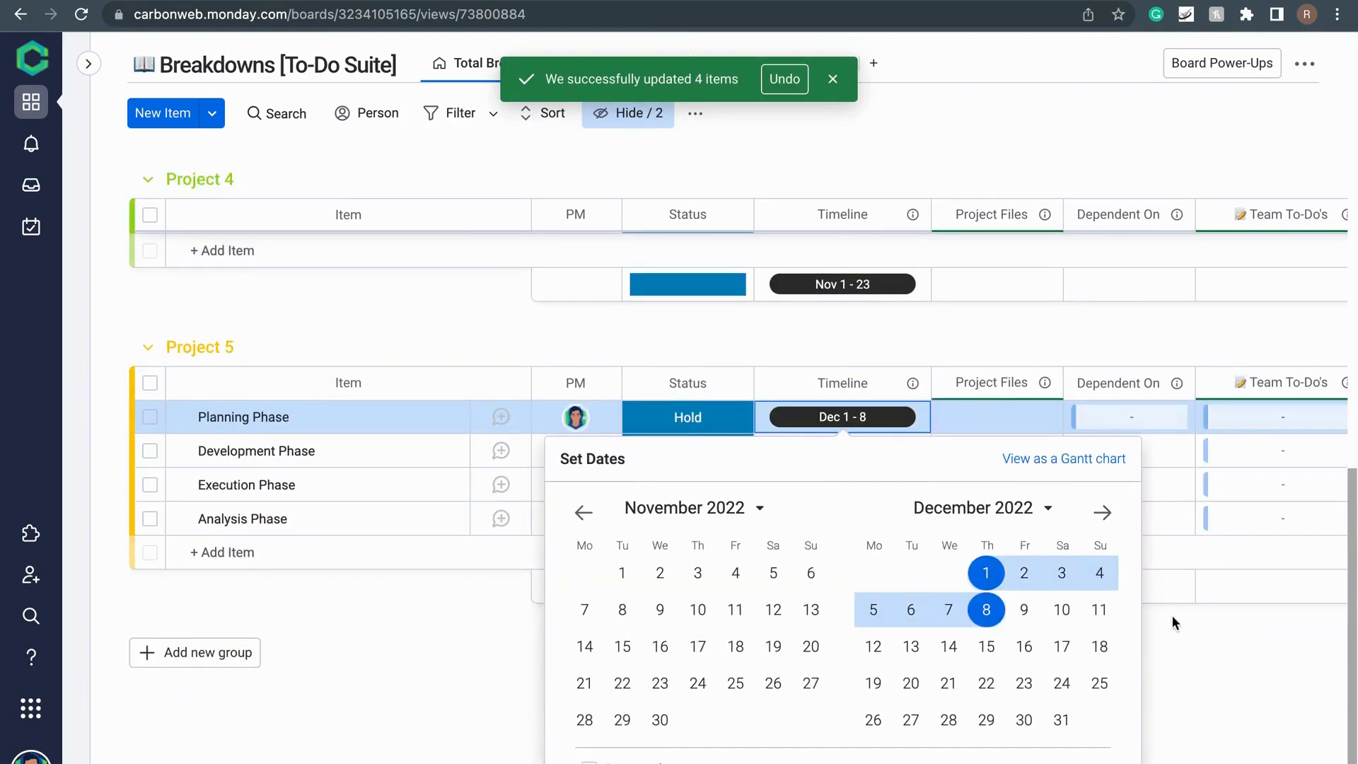
click(1180, 648)
Set the timeline of Project 5's Development Phase to December 9–13, 2022
click(858, 515)
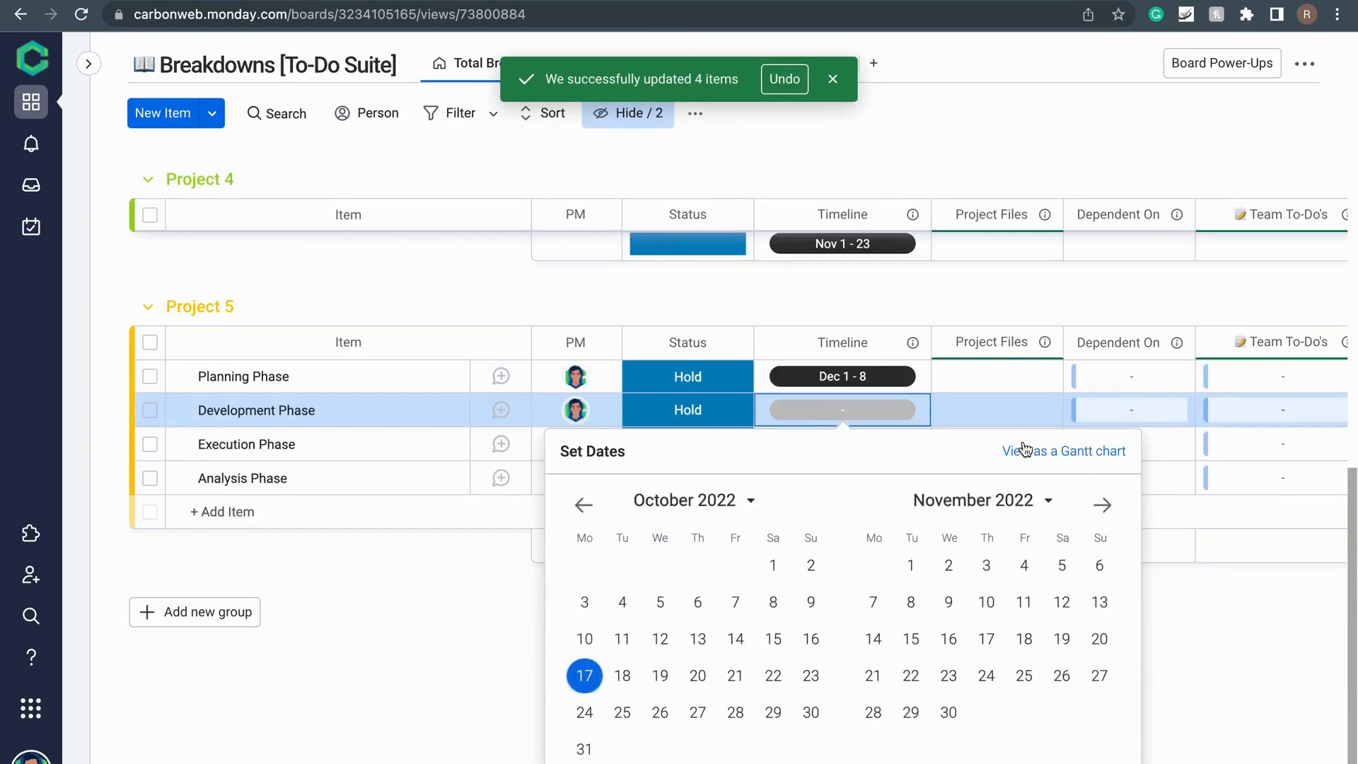
click(1101, 507)
click(1027, 610)
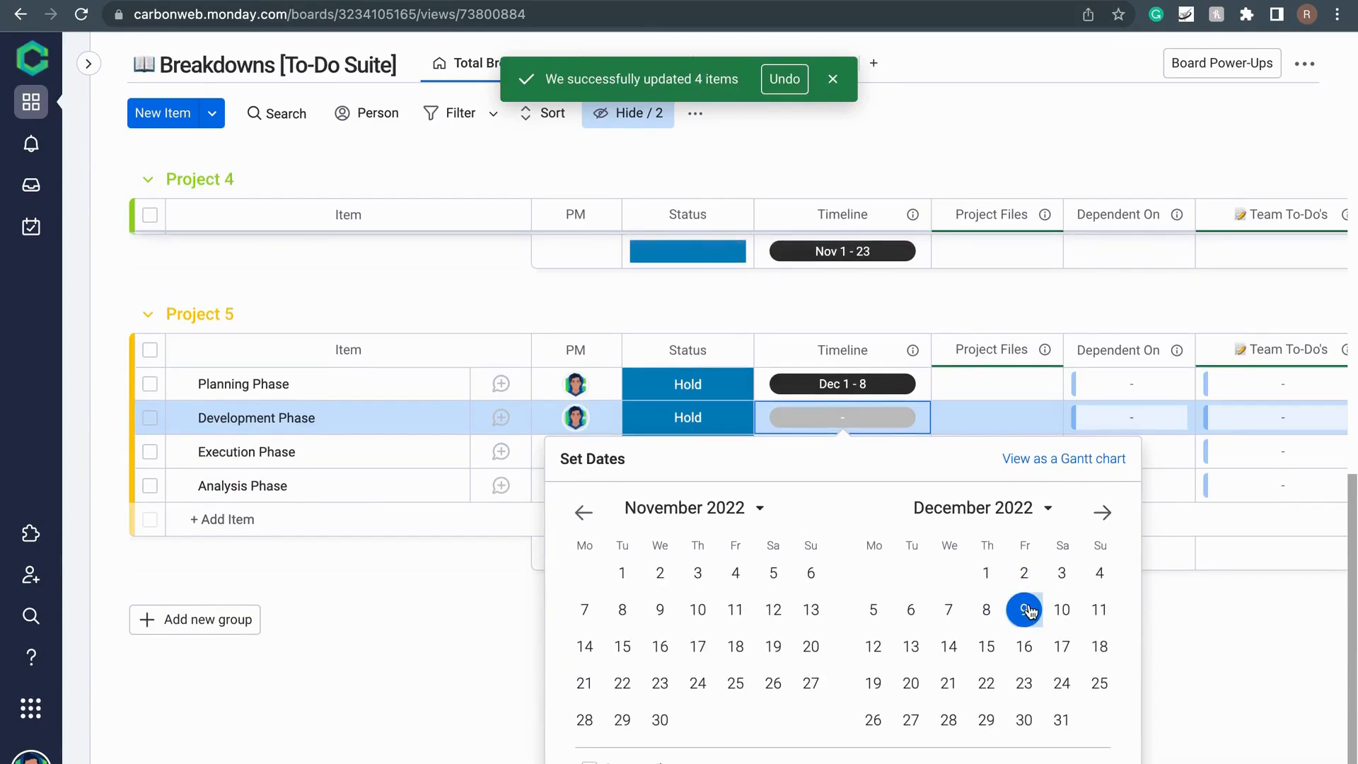
click(911, 646)
click(1212, 669)
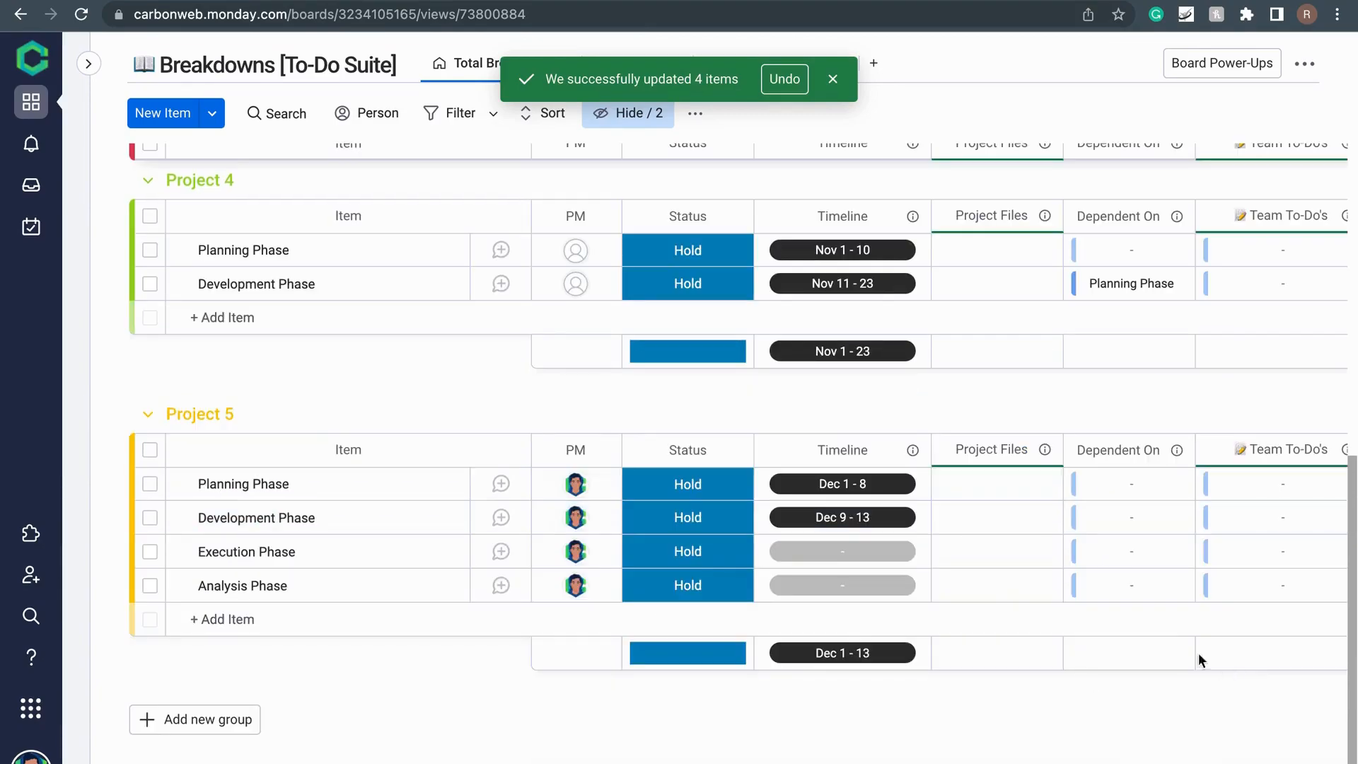
Set the timeline of Project 5's Execution Phase to December 14–22, 2022
click(856, 552)
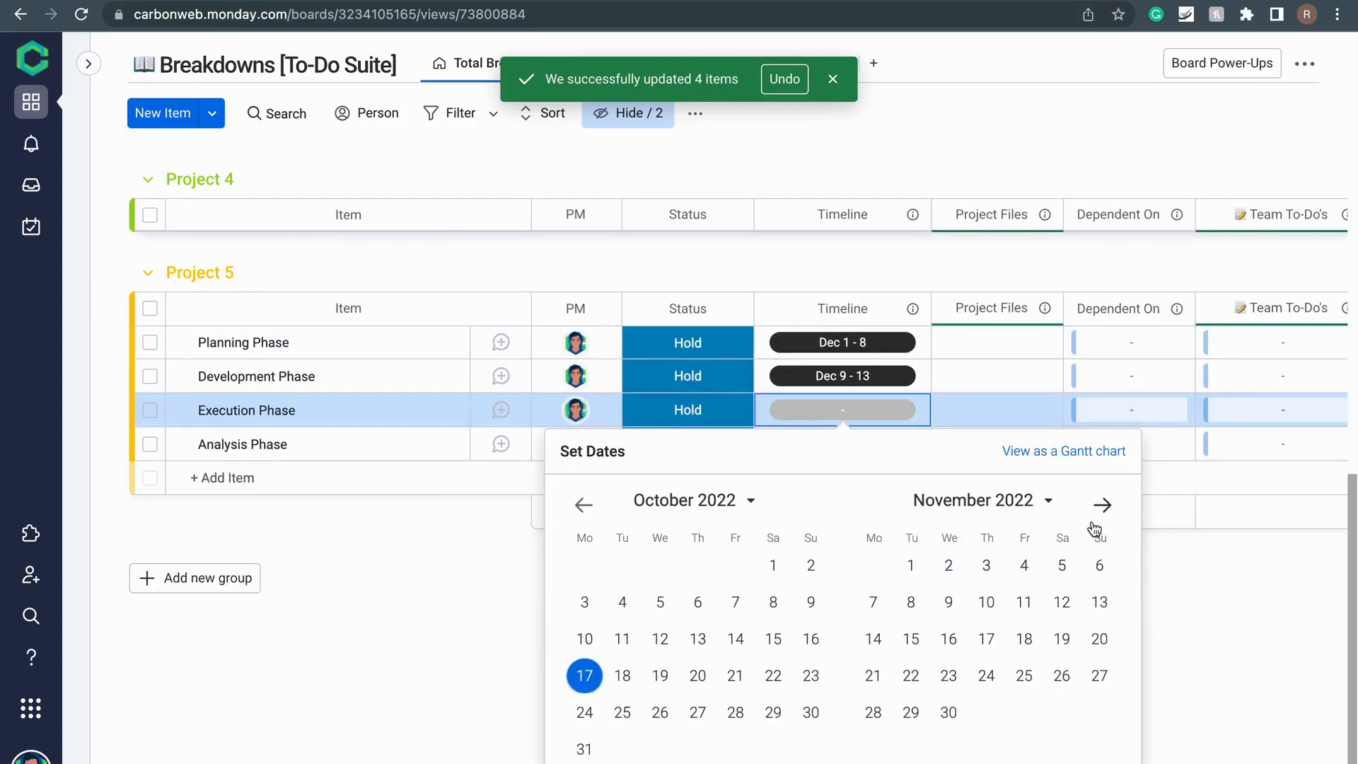
click(1101, 505)
click(949, 646)
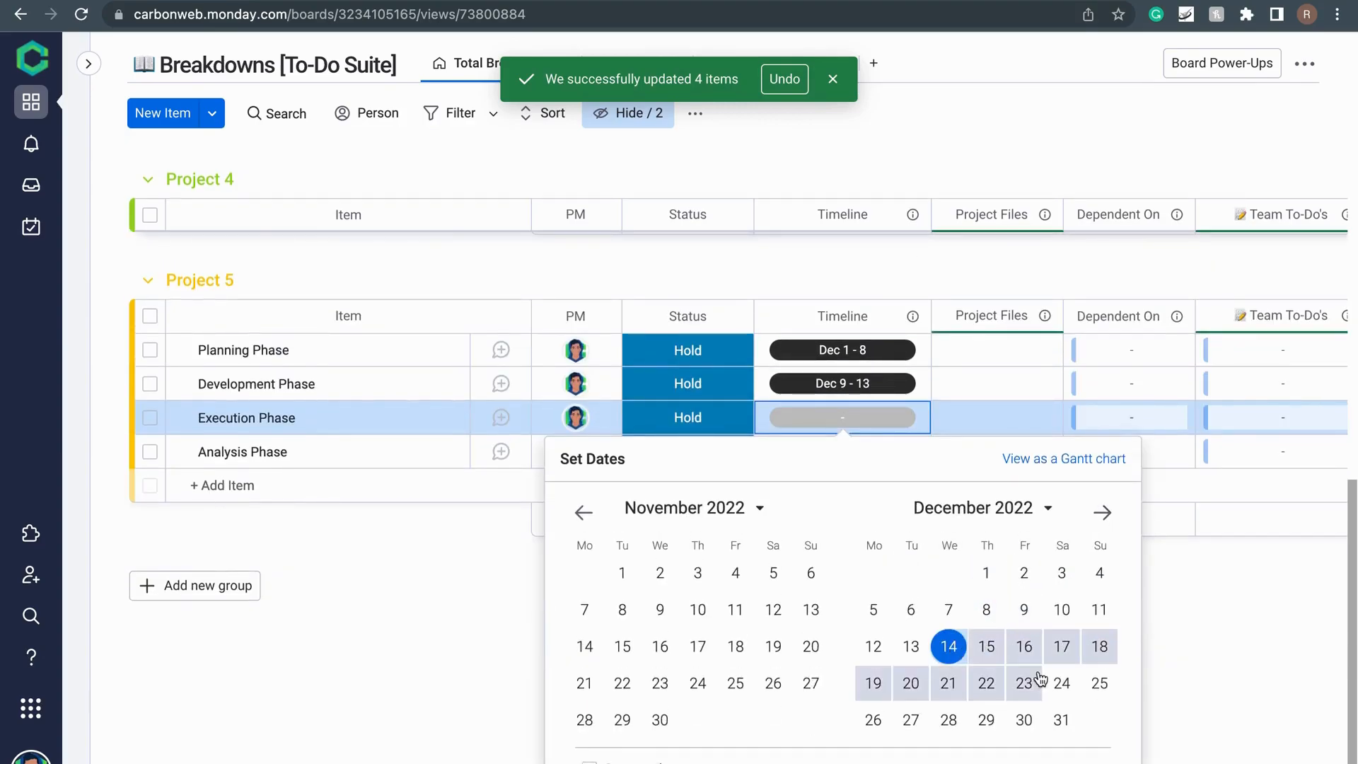
click(999, 677)
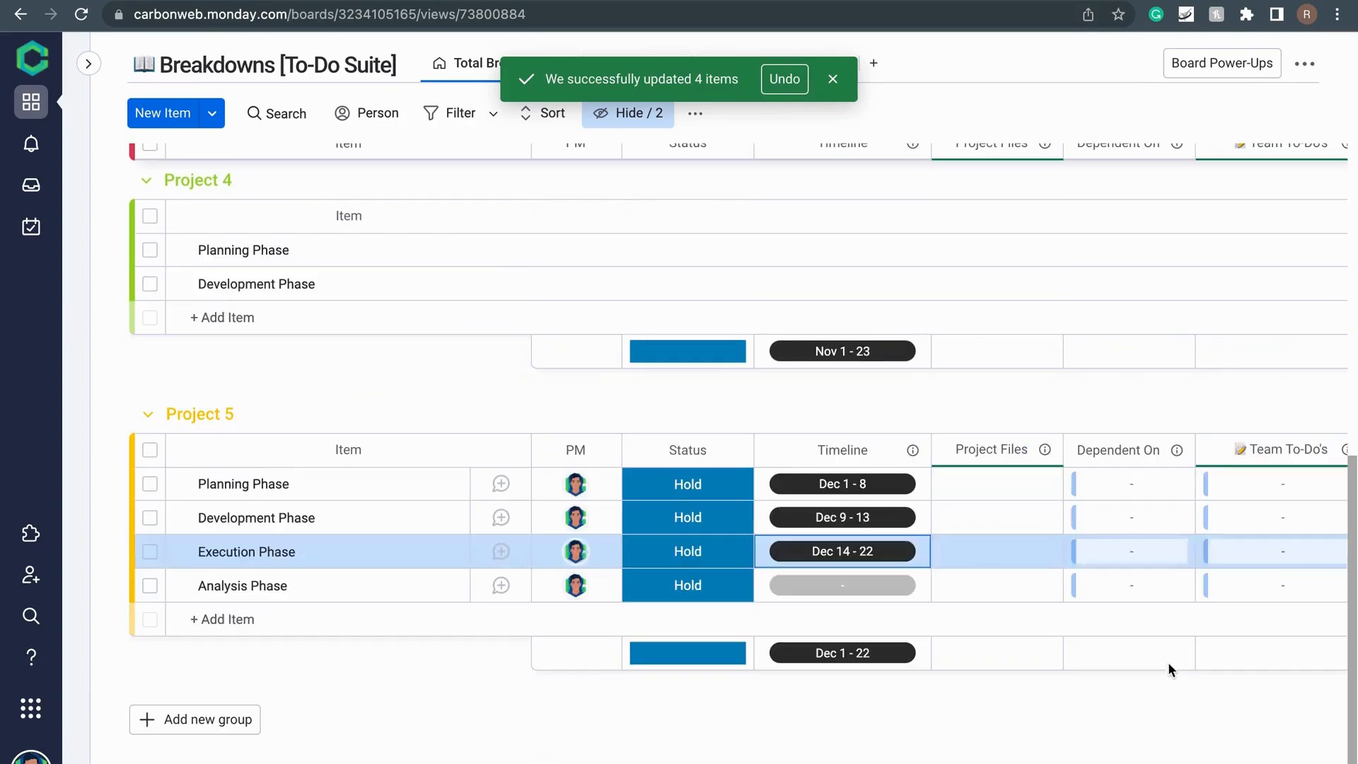
Set the timeline of Project 5's Analysis Phase to December 23–31, 2022
click(860, 593)
click(1102, 505)
click(1024, 683)
click(1062, 720)
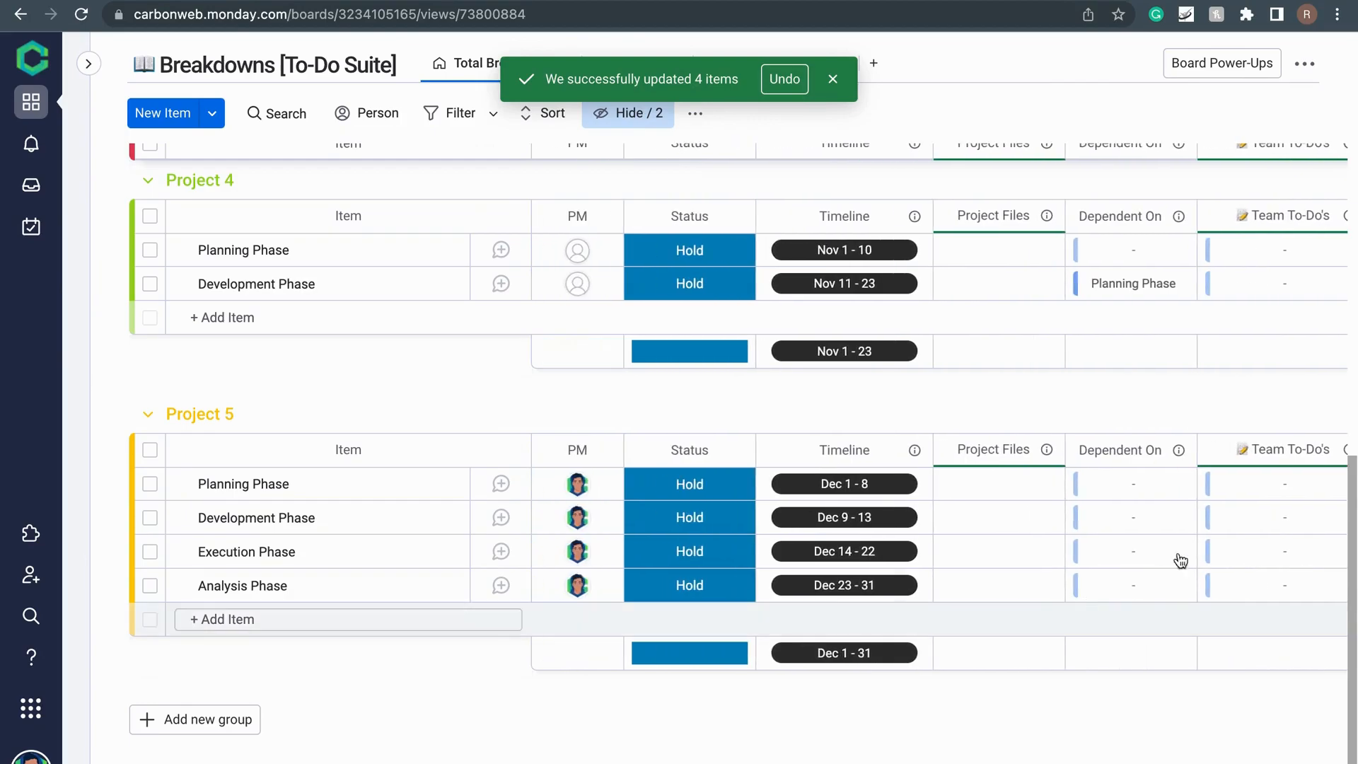
Make Project 5's Development Phase dependent on the Planning Phase of the same project
click(1140, 528)
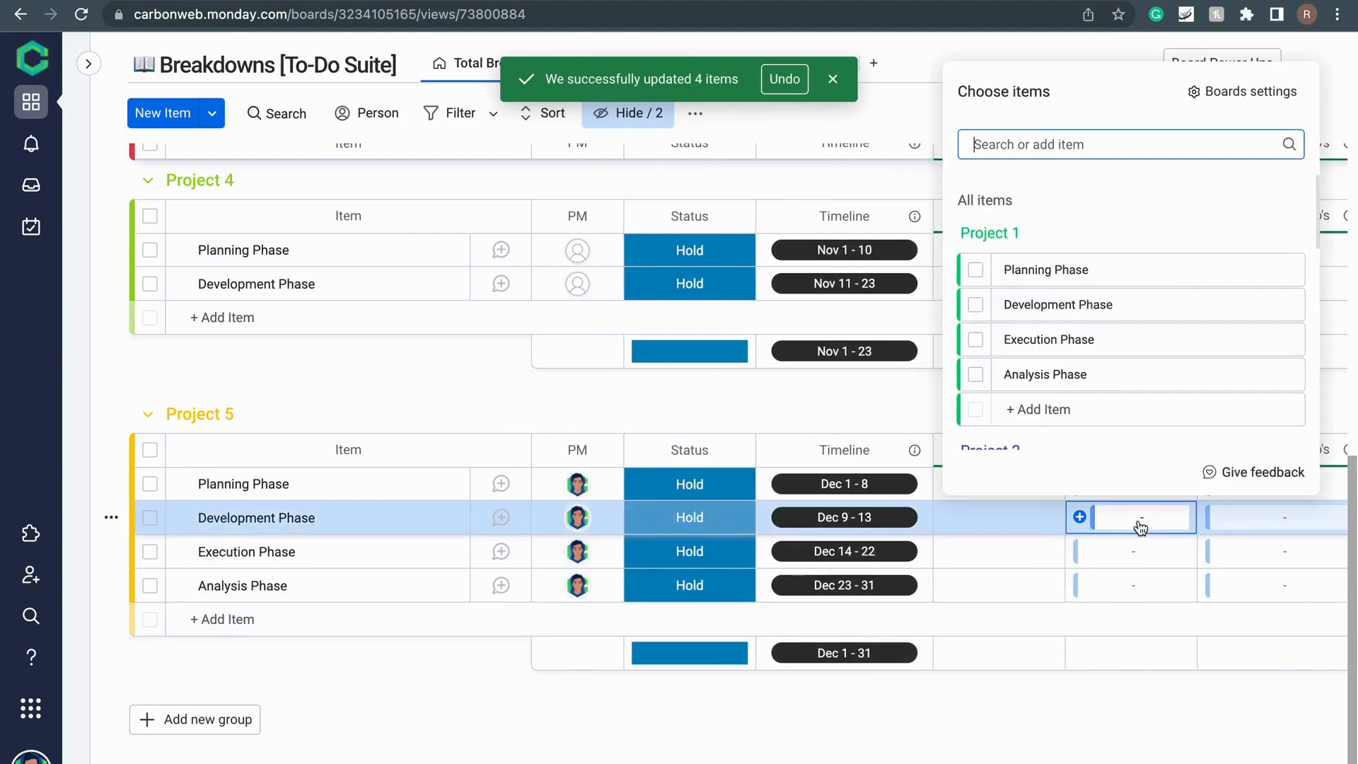
scroll(1107, 255, down, 5)
scroll(1107, 264, down, 4)
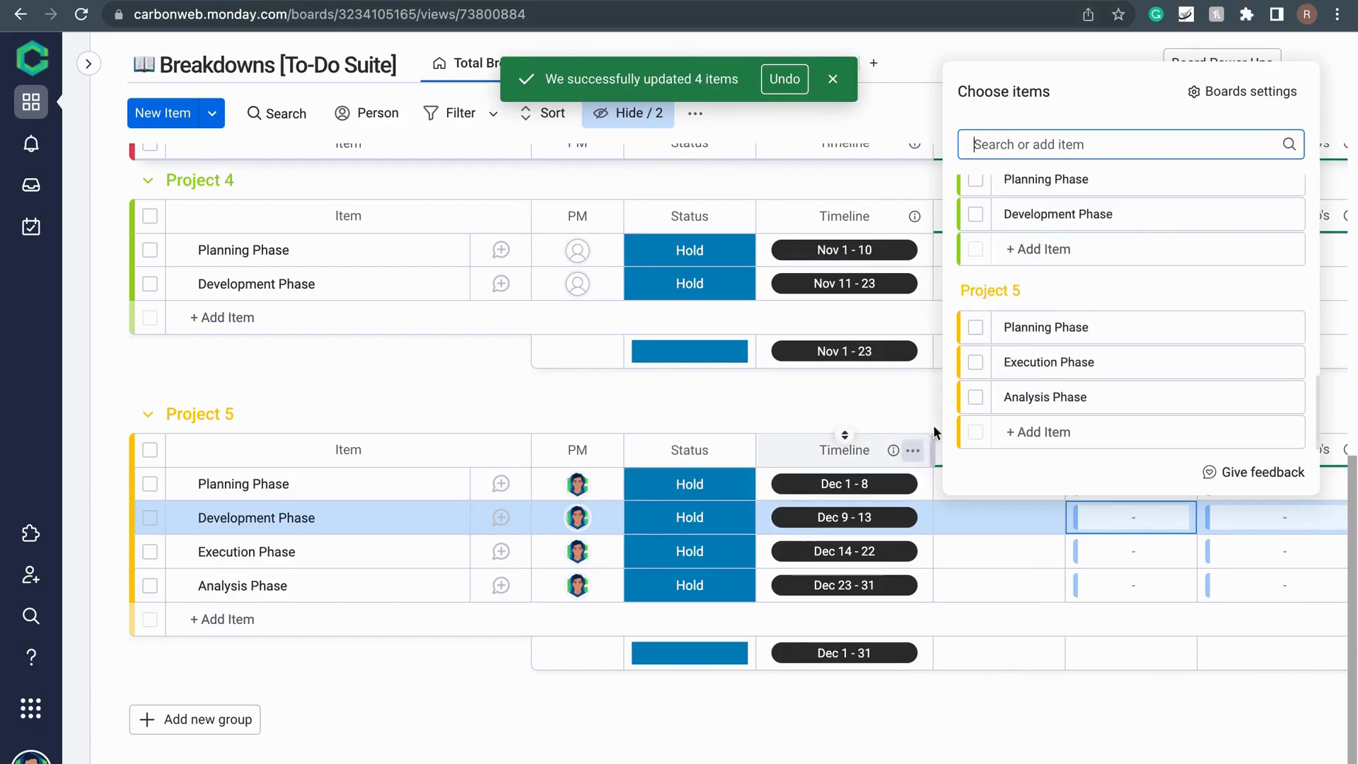
click(976, 328)
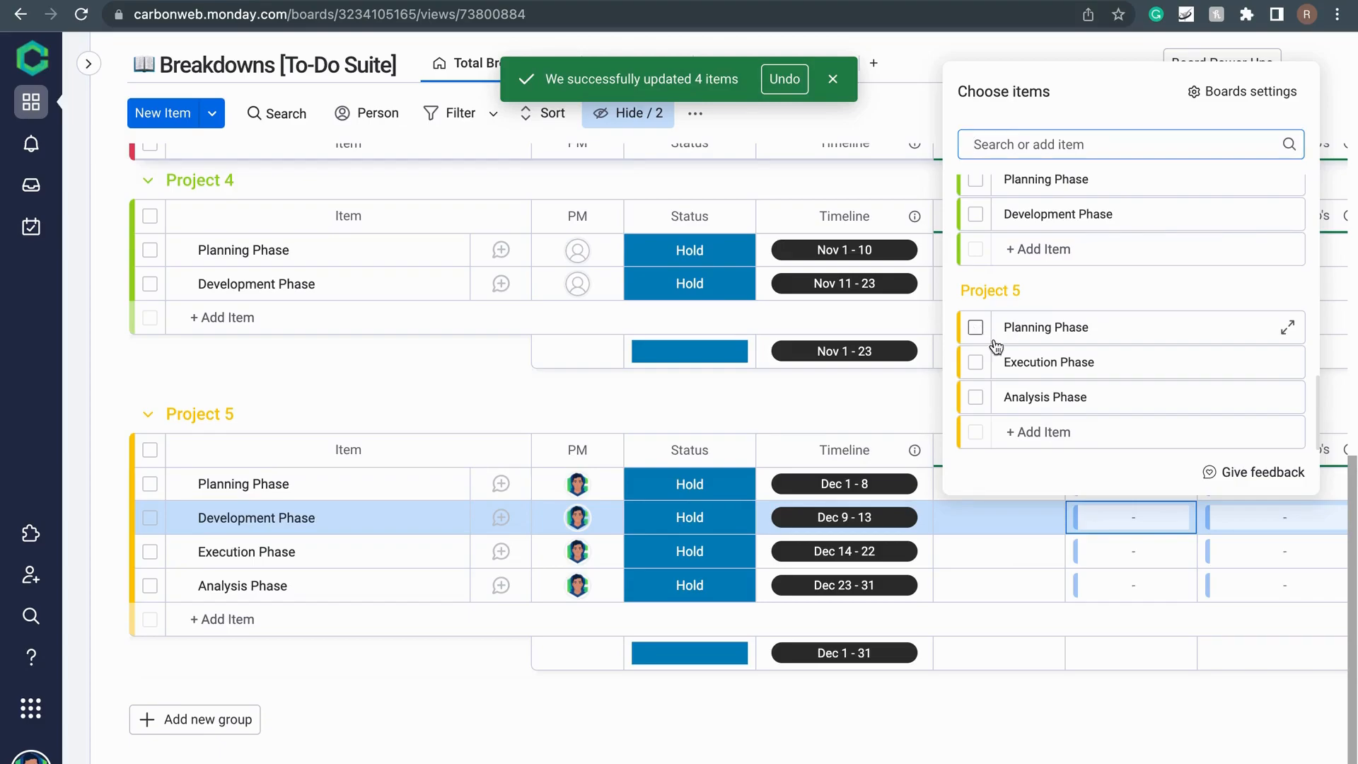
click(1110, 750)
Make Project 5's Execution Phase dependent on the Development Phase of the same project
click(1114, 551)
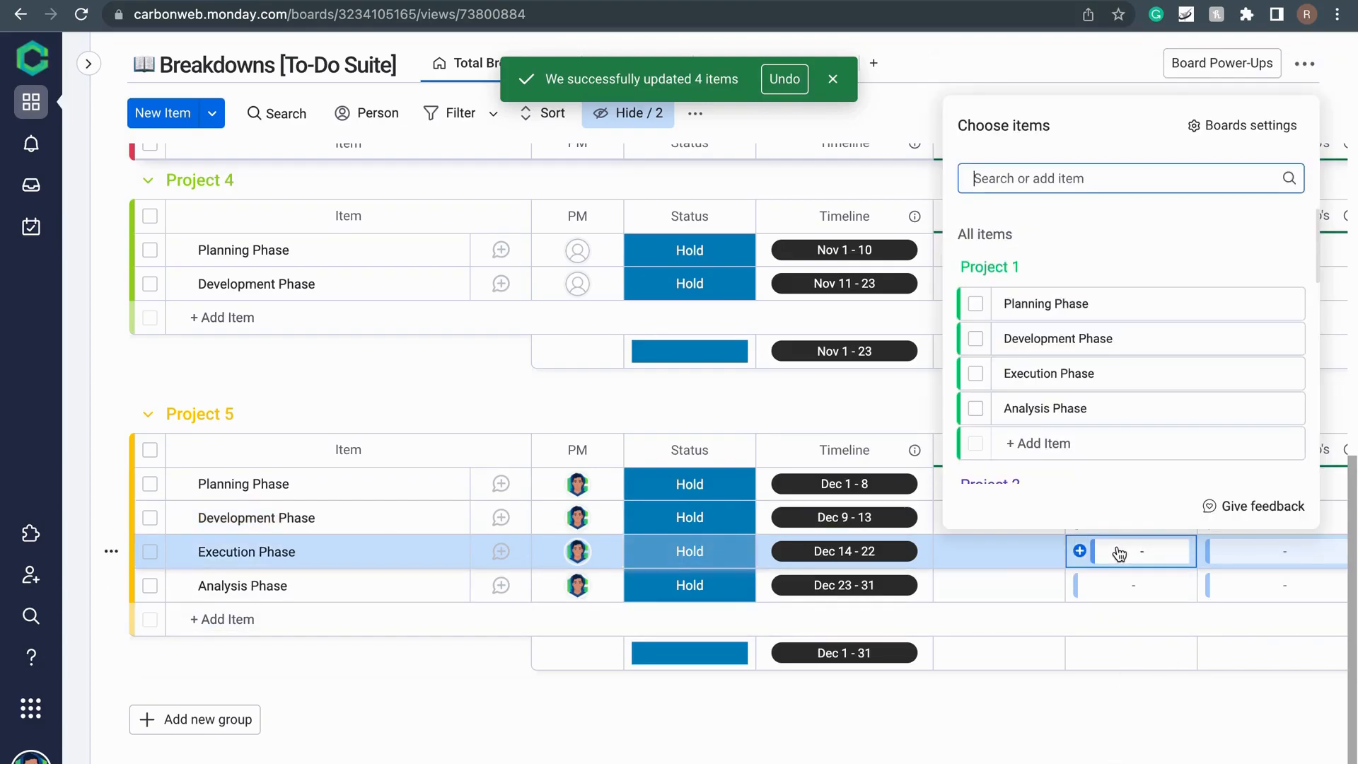
scroll(1100, 285, down, 1)
scroll(1100, 285, down, 10)
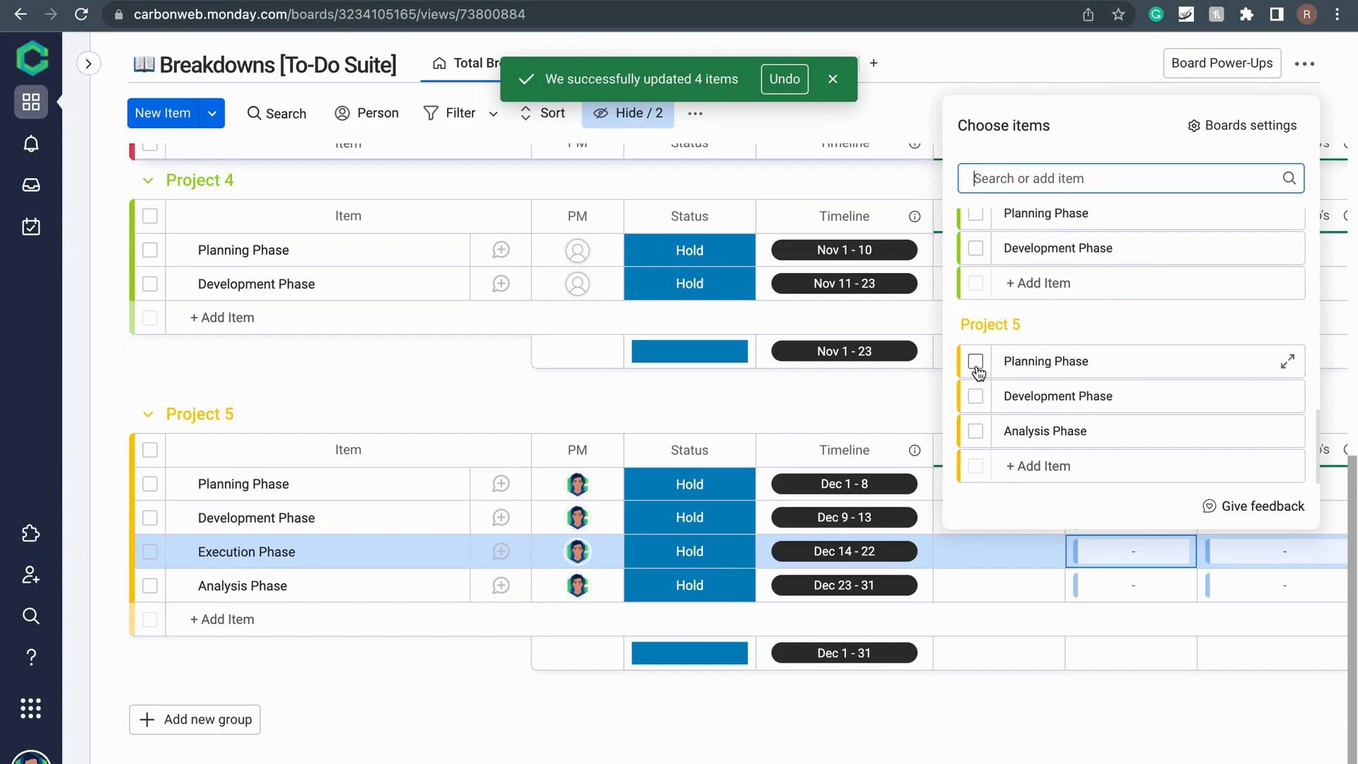
click(975, 398)
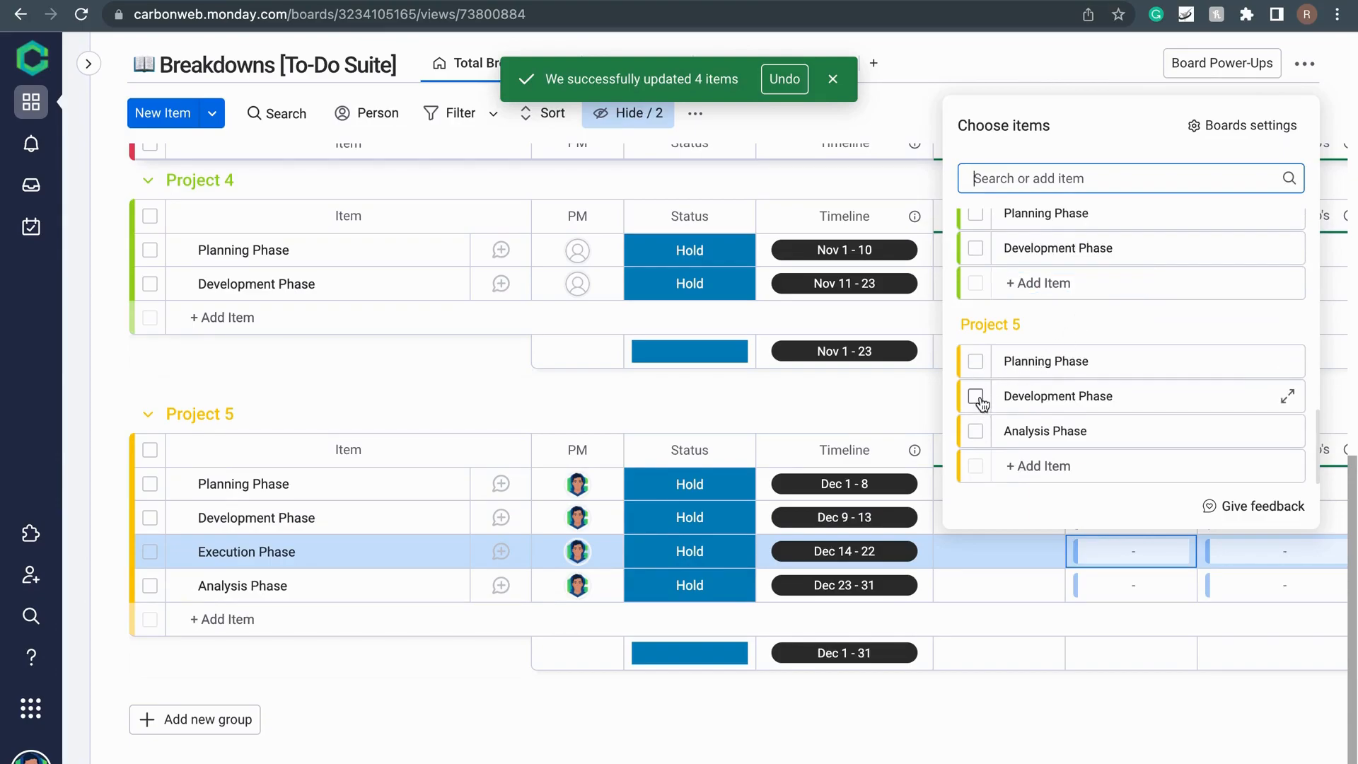
click(1092, 656)
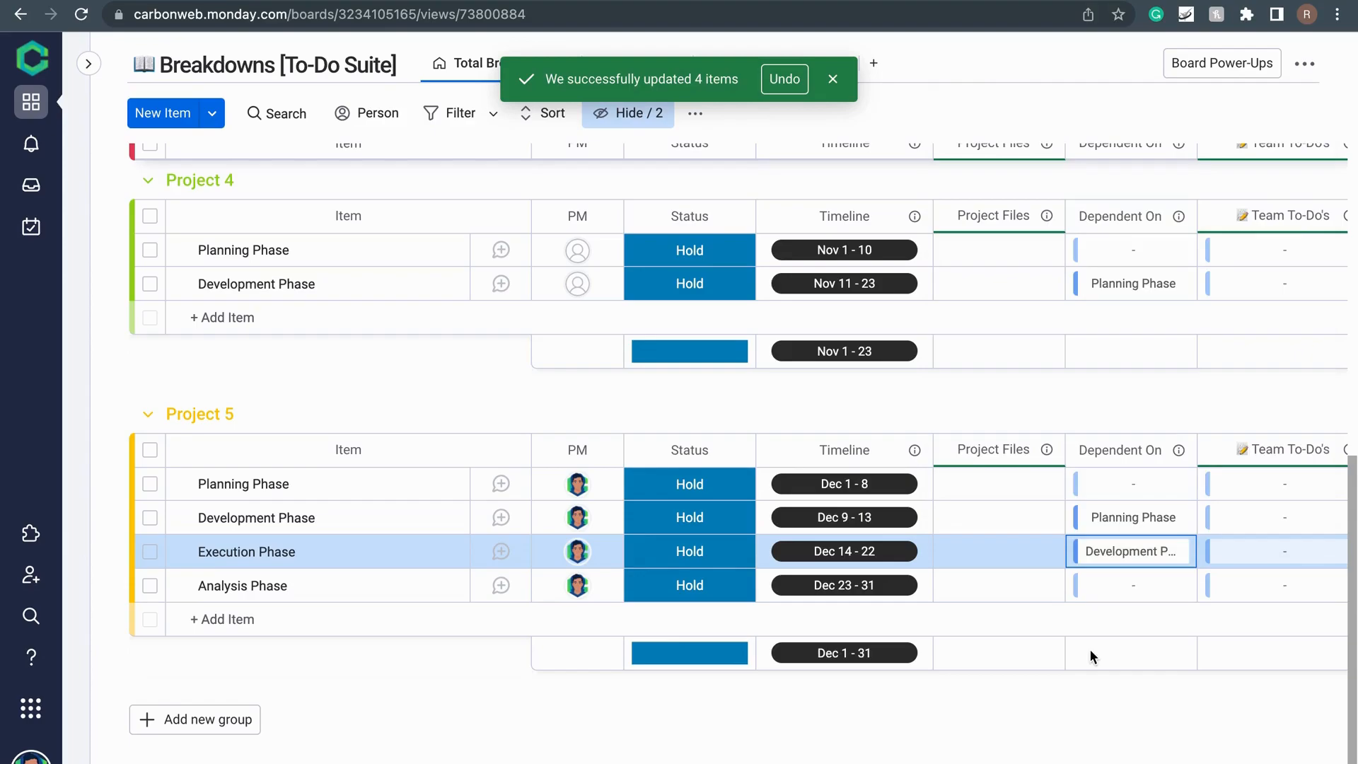
Make Project 5's Analysis Phase dependent on the Execution Phase of the same project
click(1123, 587)
scroll(1062, 380, down, 10)
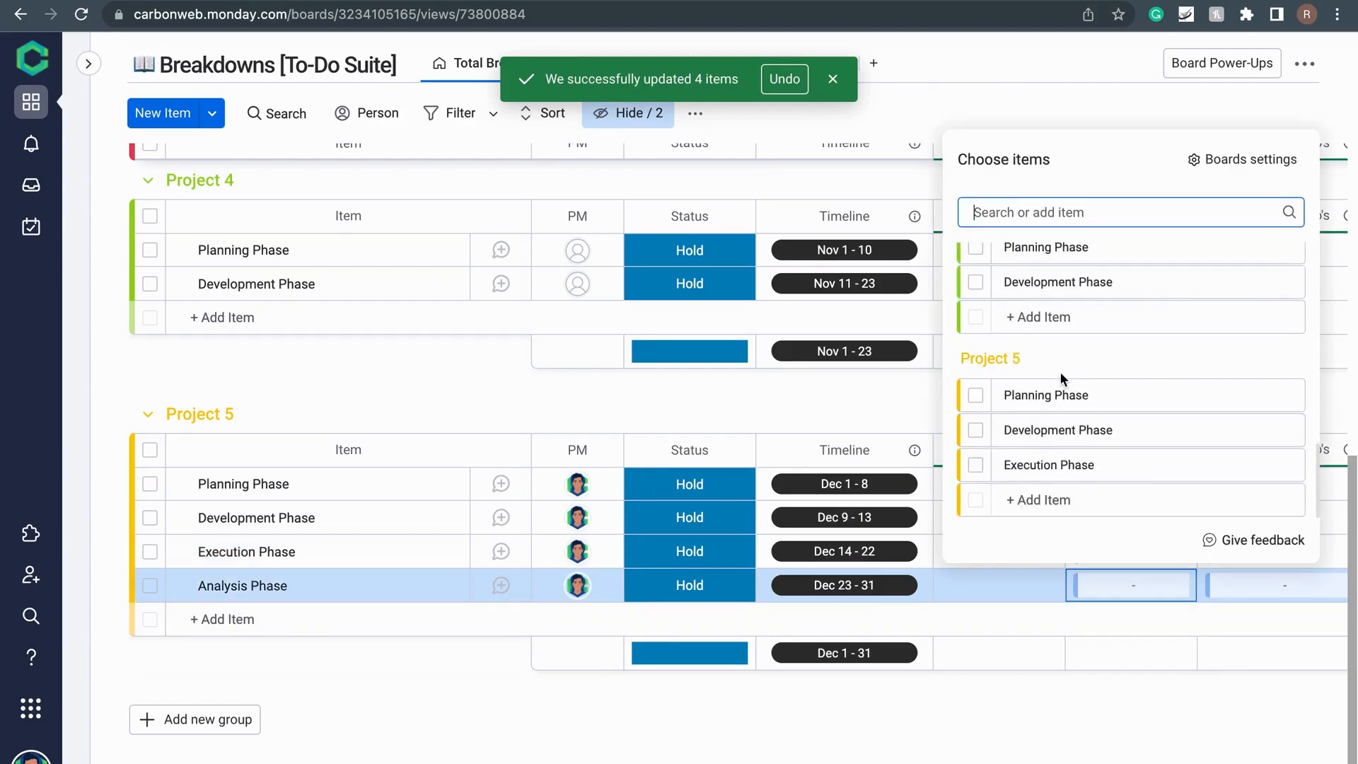
click(976, 464)
click(1170, 742)
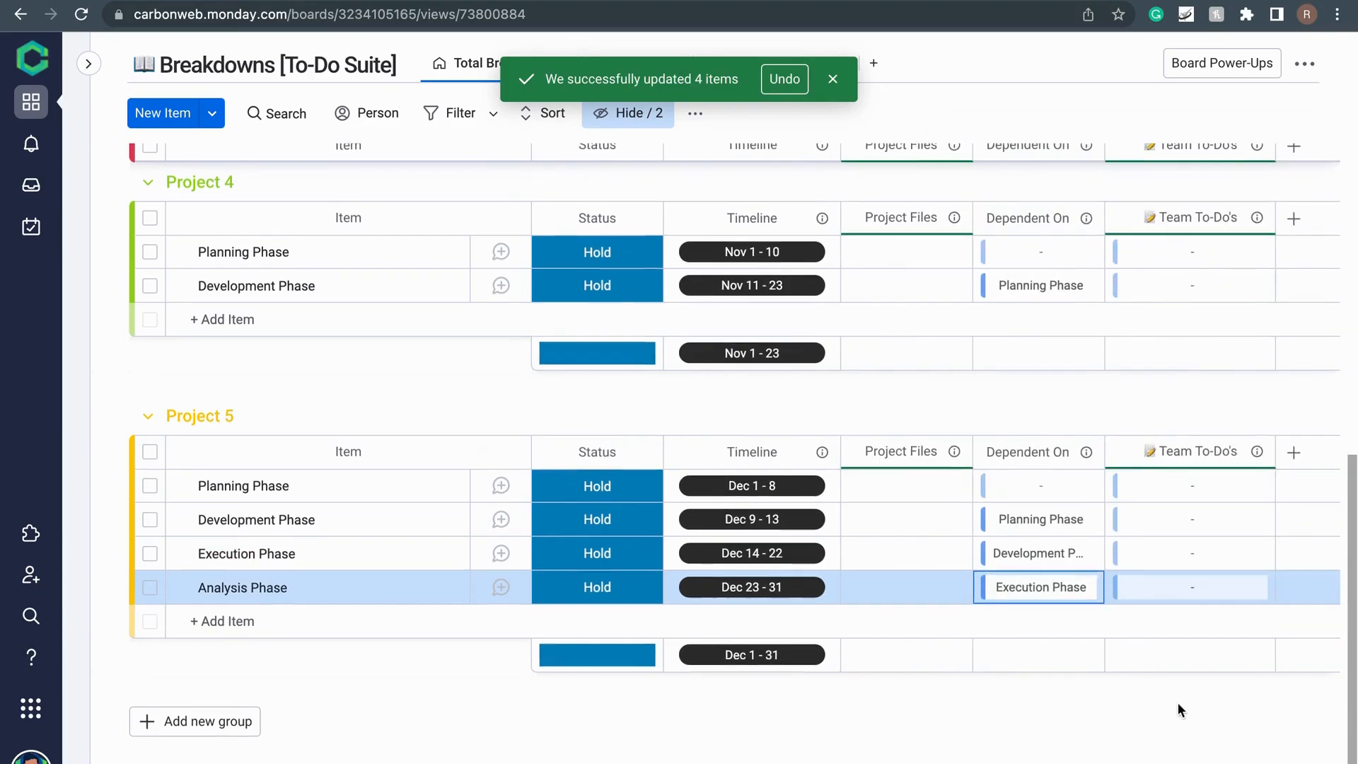
Examine how Project 5's December phases are scheduled in the Breakdown Timeline view, and return to the Total Breakdown view
scroll(1177, 705, up, 2)
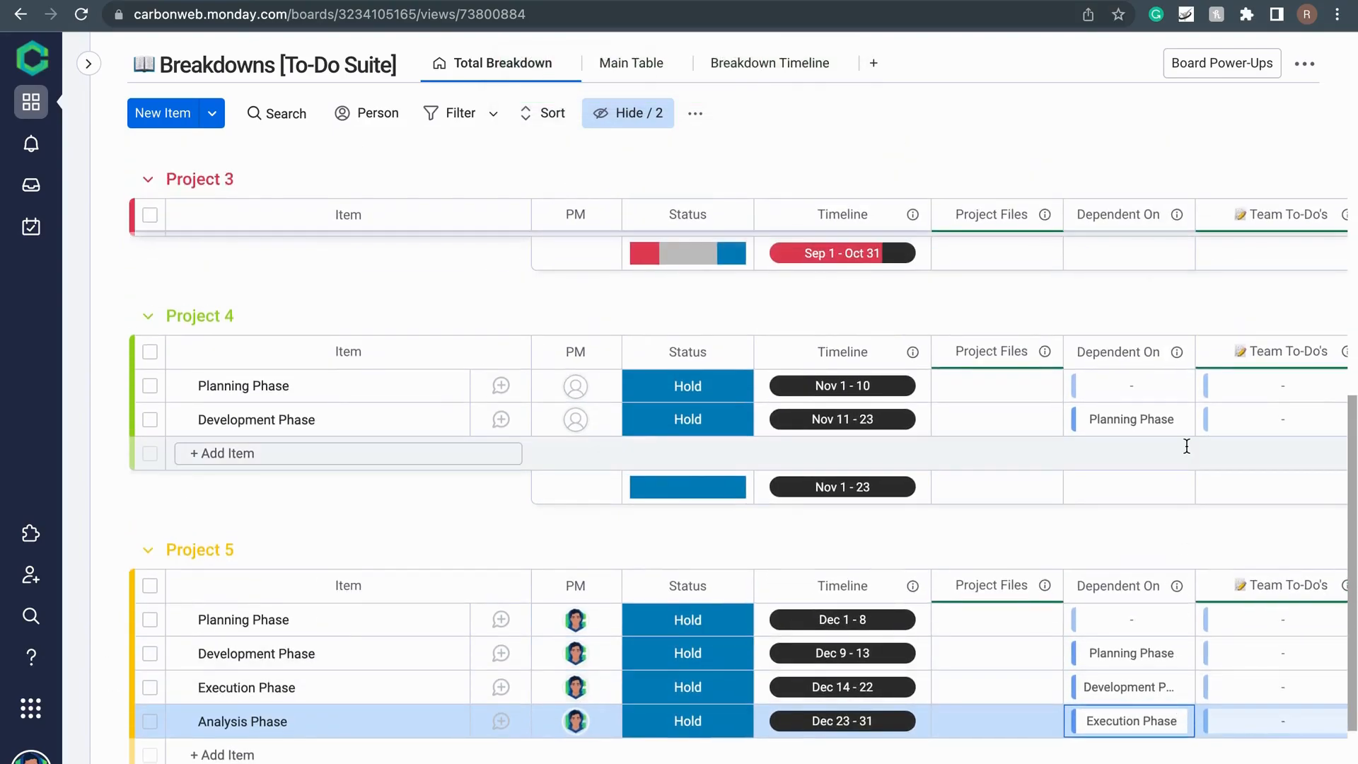
scroll(1024, 606, up, 10)
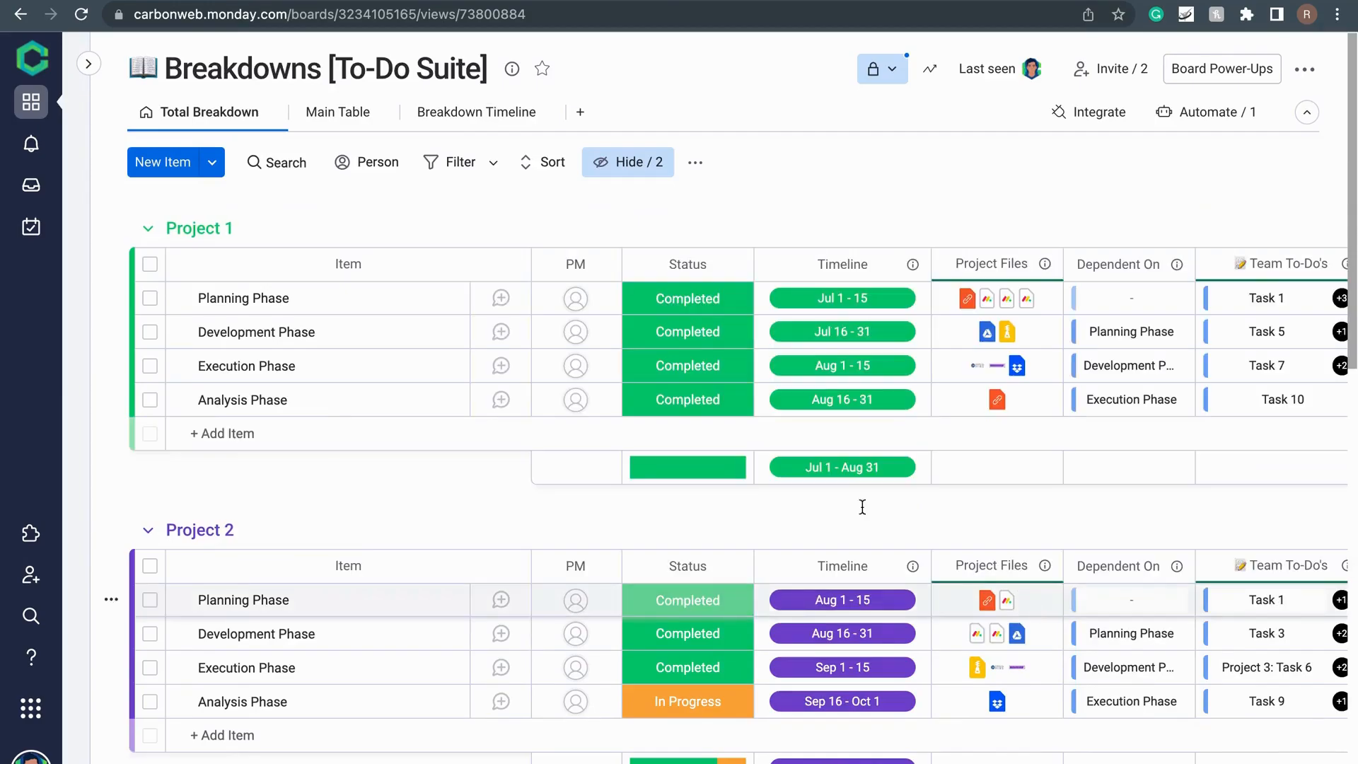
click(471, 121)
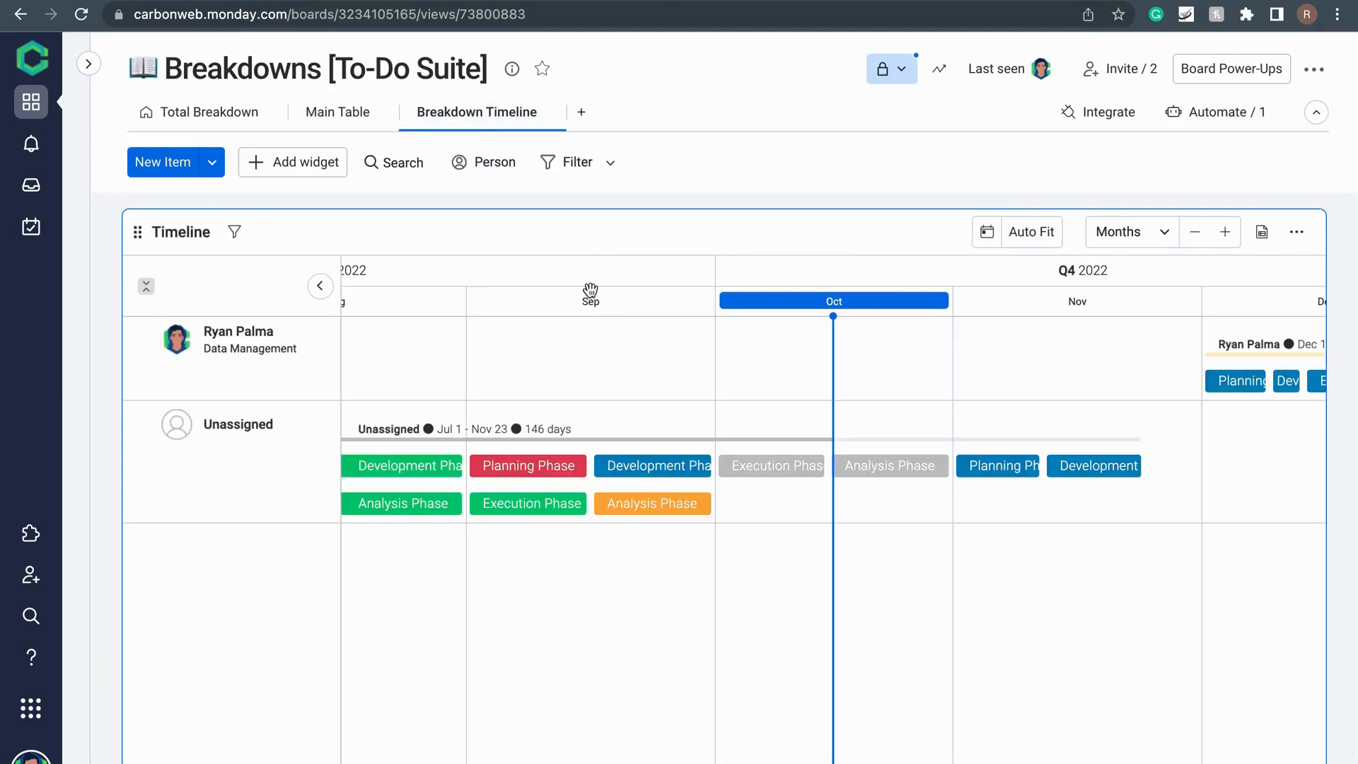
scroll(746, 445, right, 10)
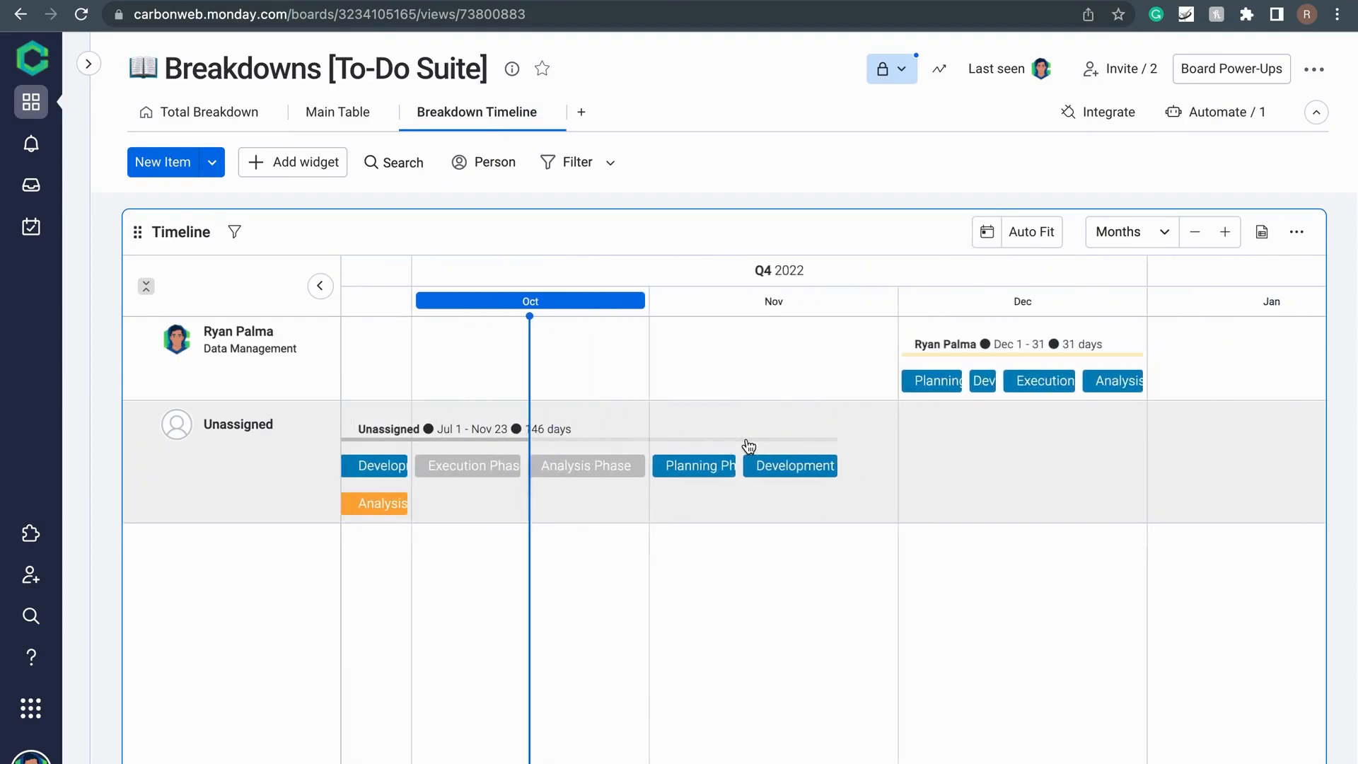
scroll(748, 445, right, 5)
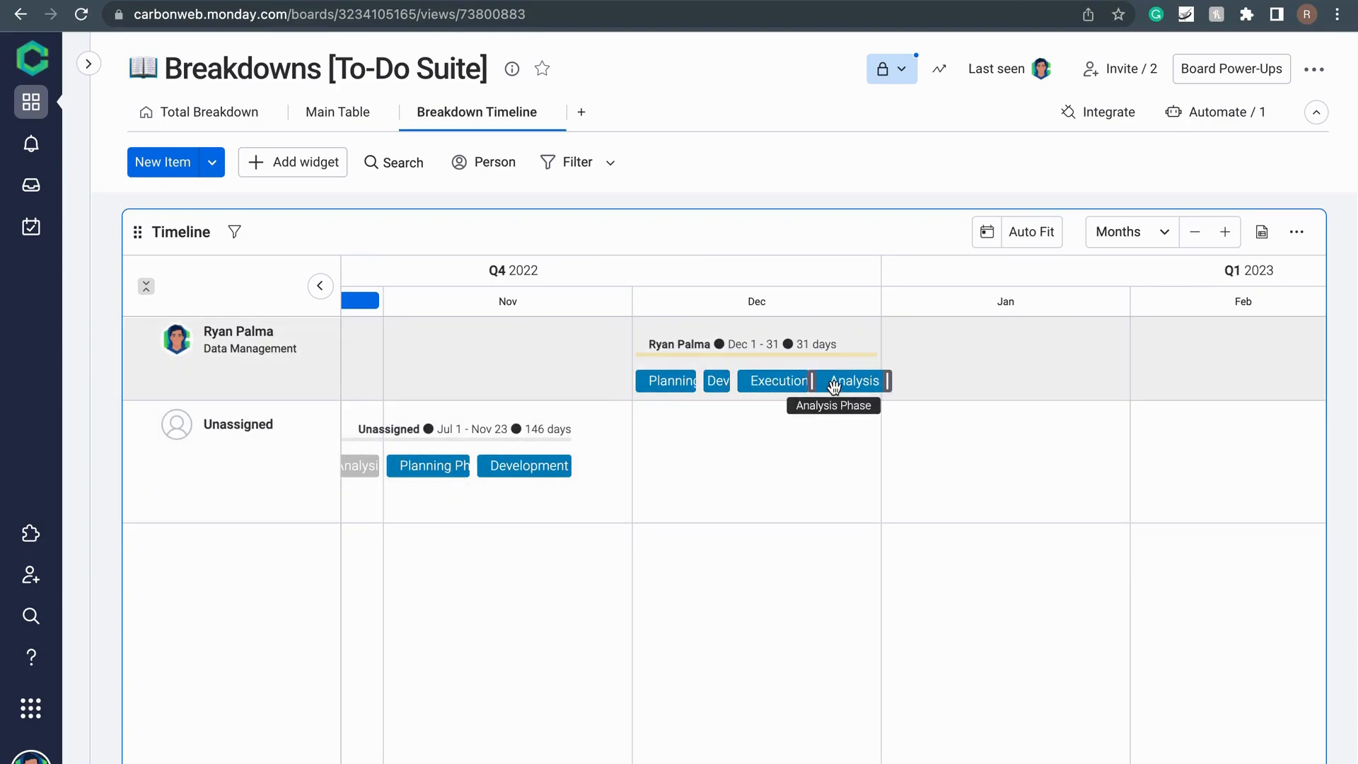
click(212, 115)
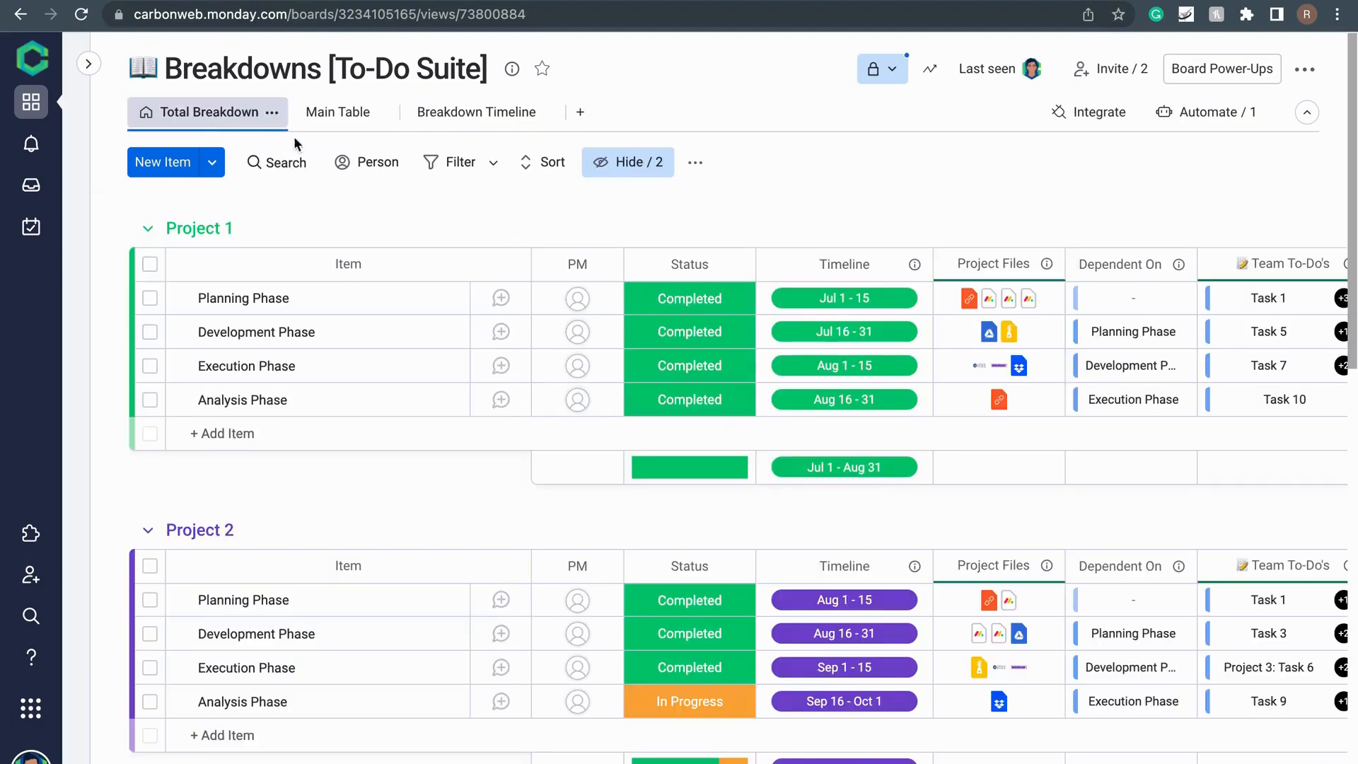